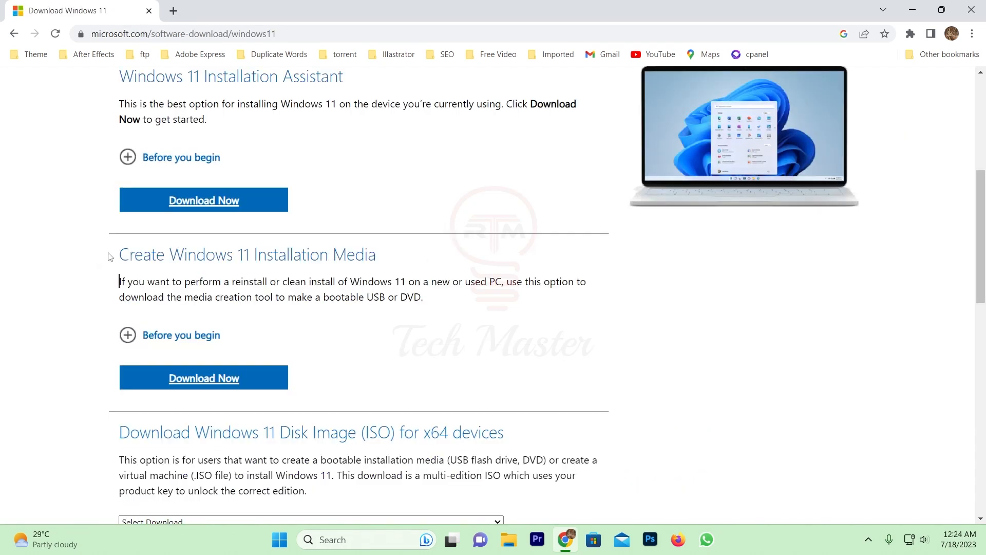
# Step: Download mediacreationtool.exe from Create Windows 11 Installation Media and save it in Downloads
pyautogui.moveTo(110, 254); pyautogui.dragTo(378, 255)
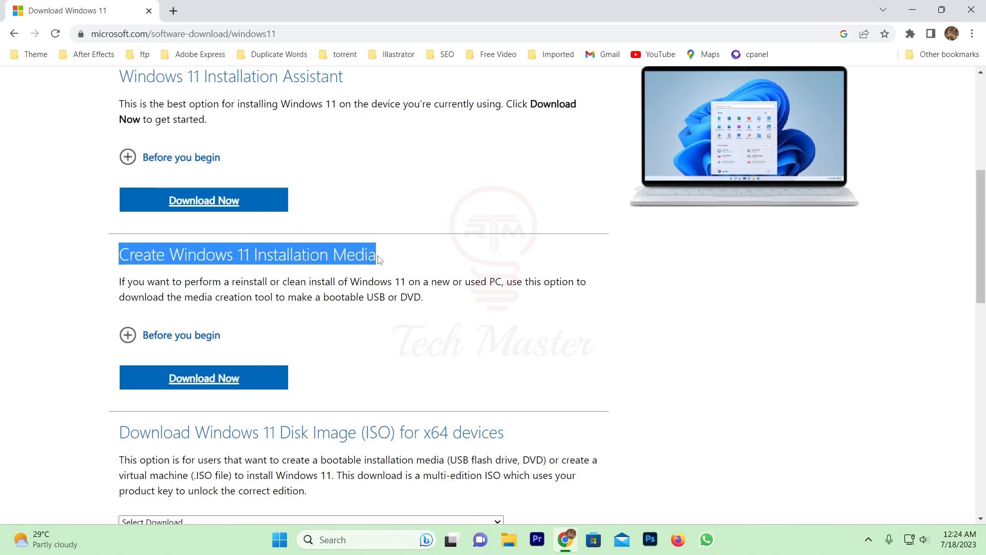
pyautogui.click(209, 382)
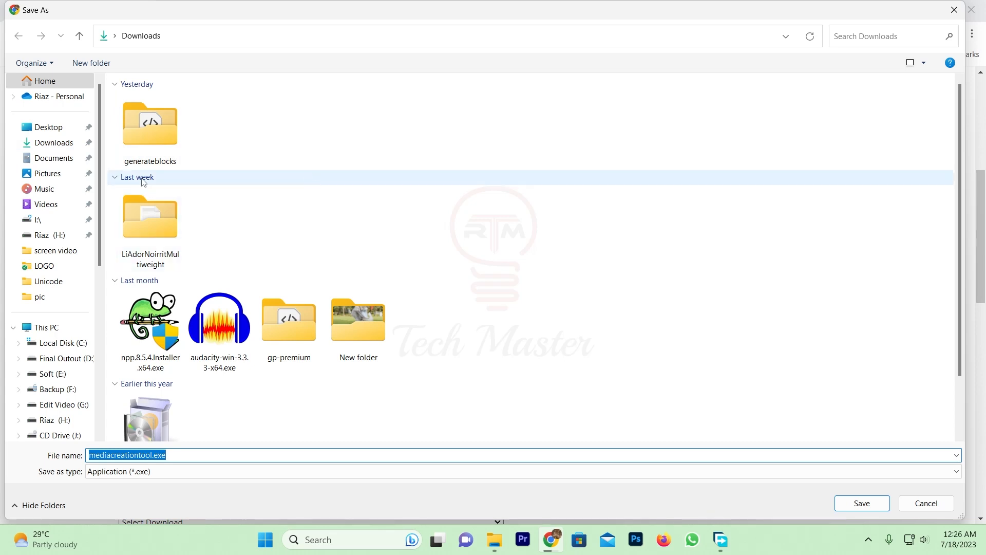
pyautogui.click(57, 146)
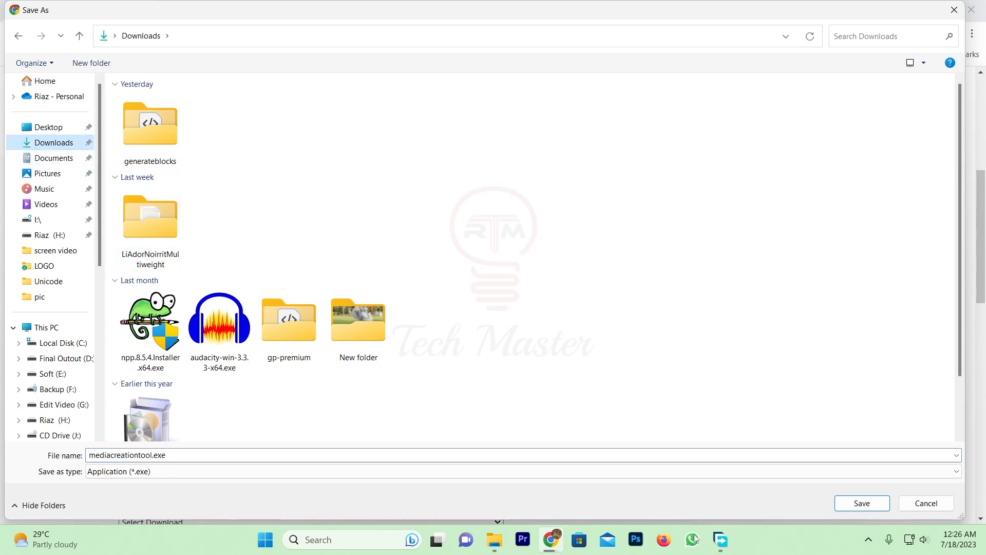
pyautogui.click(855, 510)
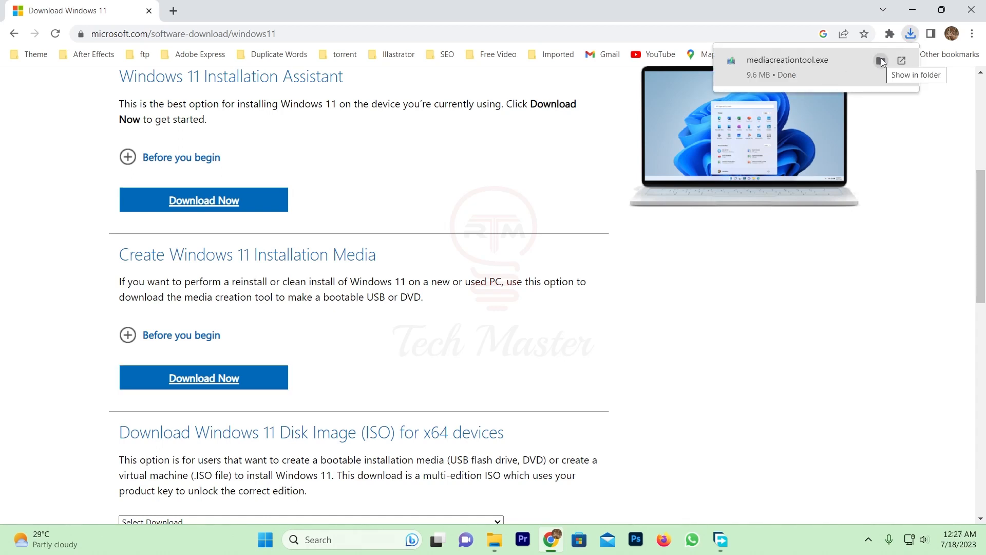
# Step: Show the downloaded mediacreationtool.exe in its folder and run it from File Explorer
pyautogui.click(880, 61)
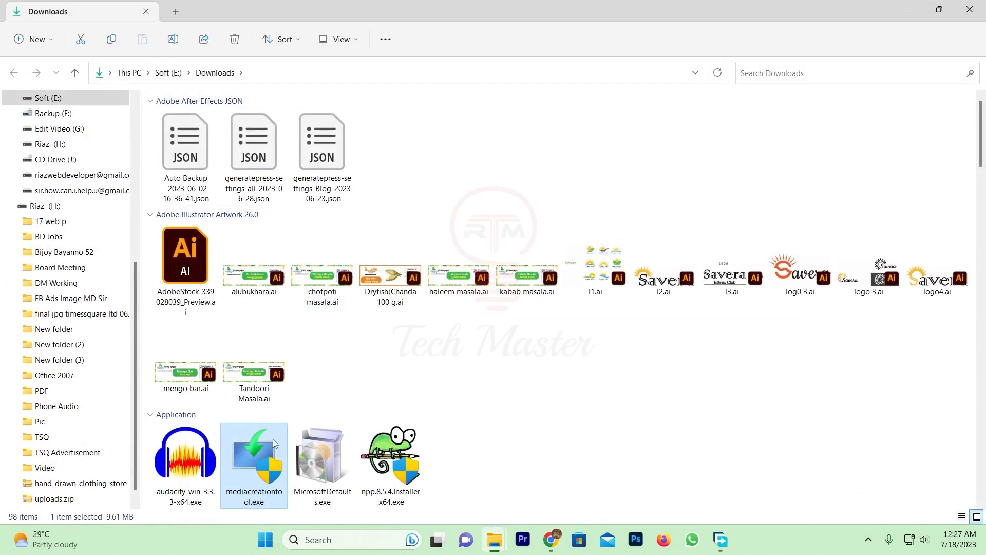
pyautogui.moveTo(255, 452)
pyautogui.doubleClick(255, 451)
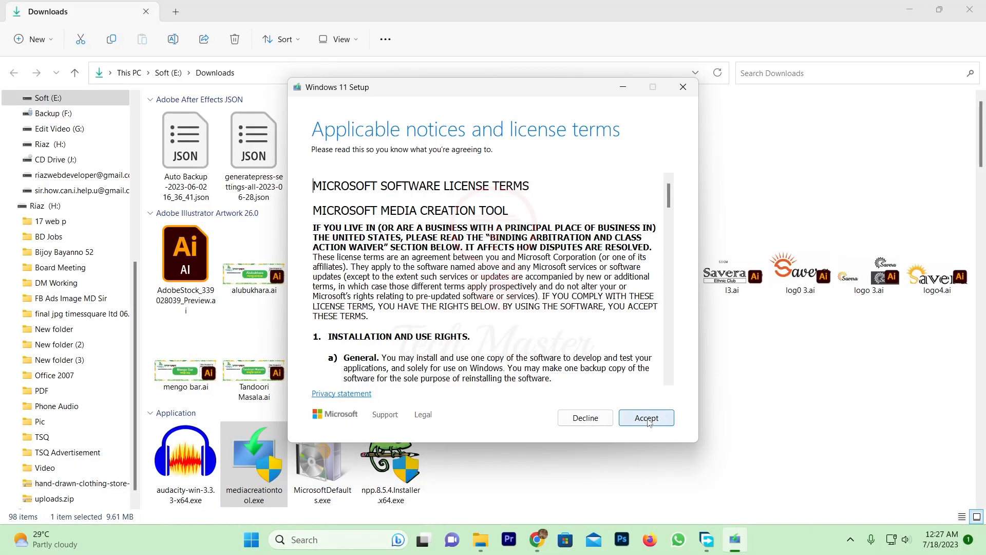
# Step: Accept the Windows 11 licence terms
pyautogui.click(647, 419)
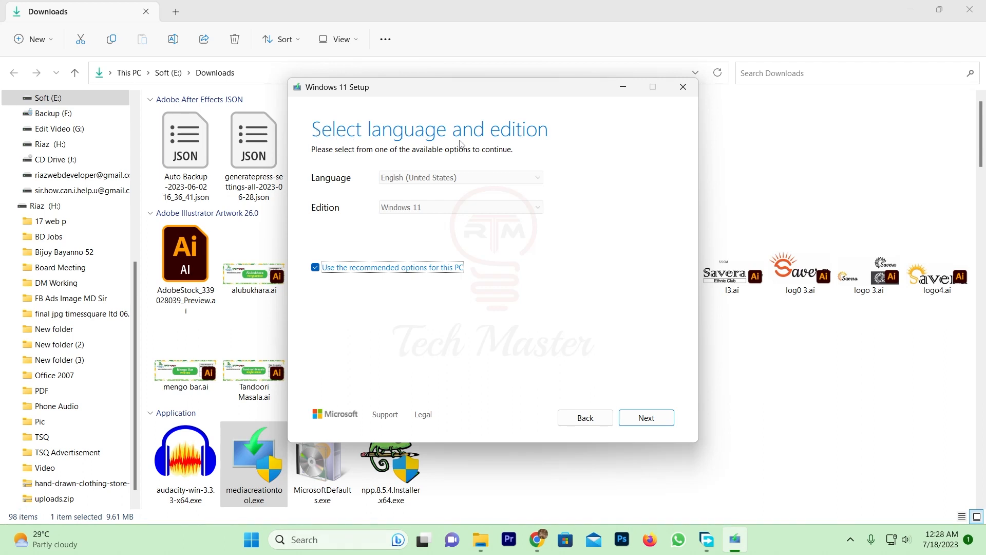
# Step: Keep English (United States) Windows 11, choose USB flash drive, and target removable drive H:
pyautogui.press('space')
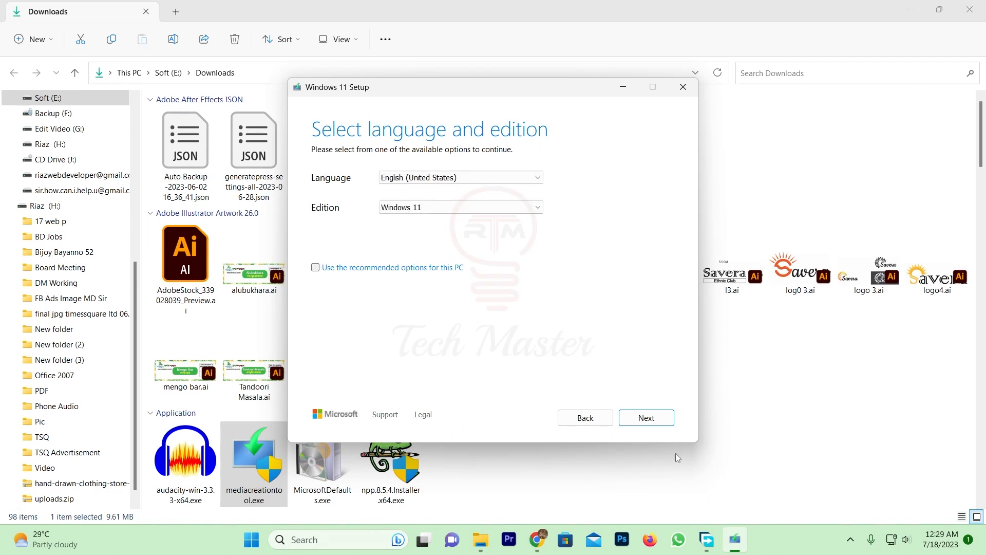
pyautogui.click(646, 417)
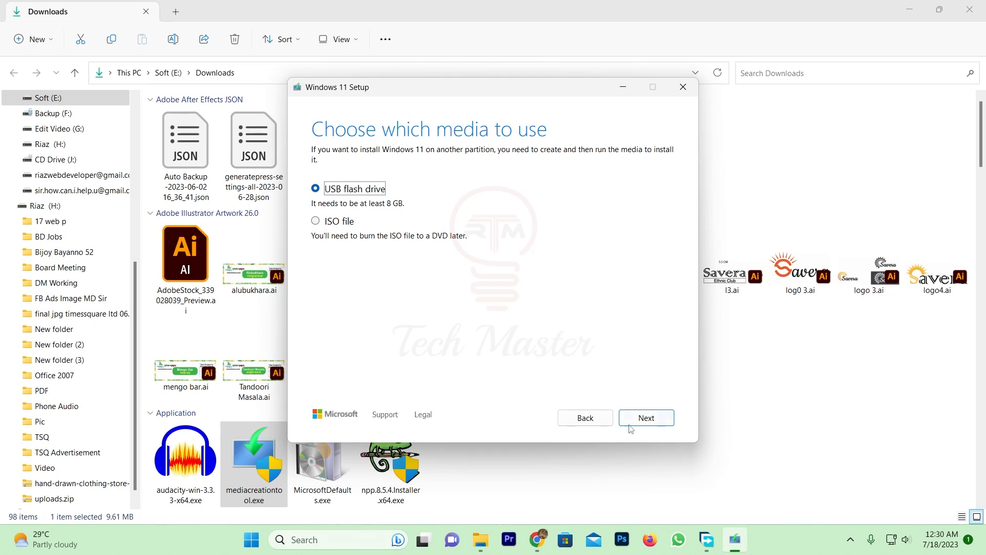
pyautogui.click(654, 420)
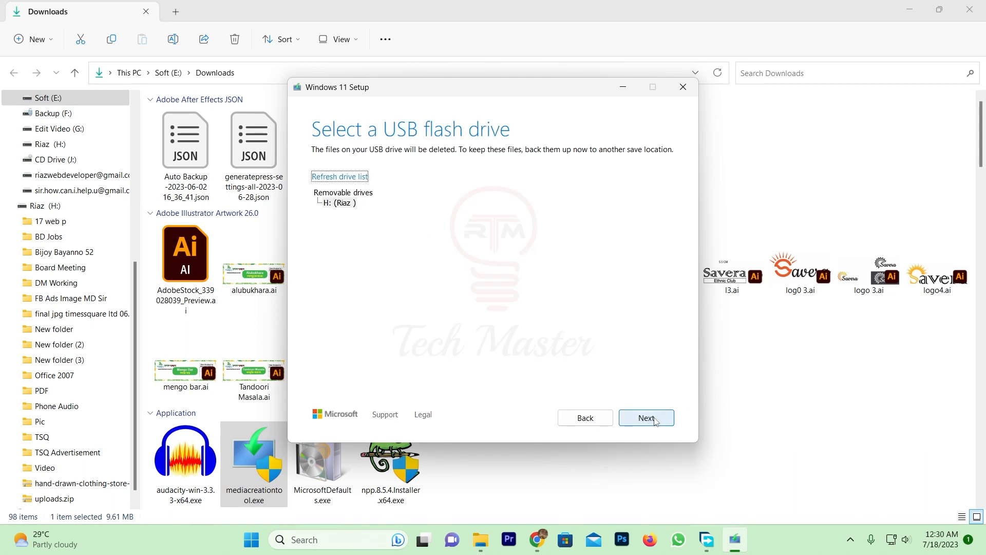
pyautogui.click(653, 418)
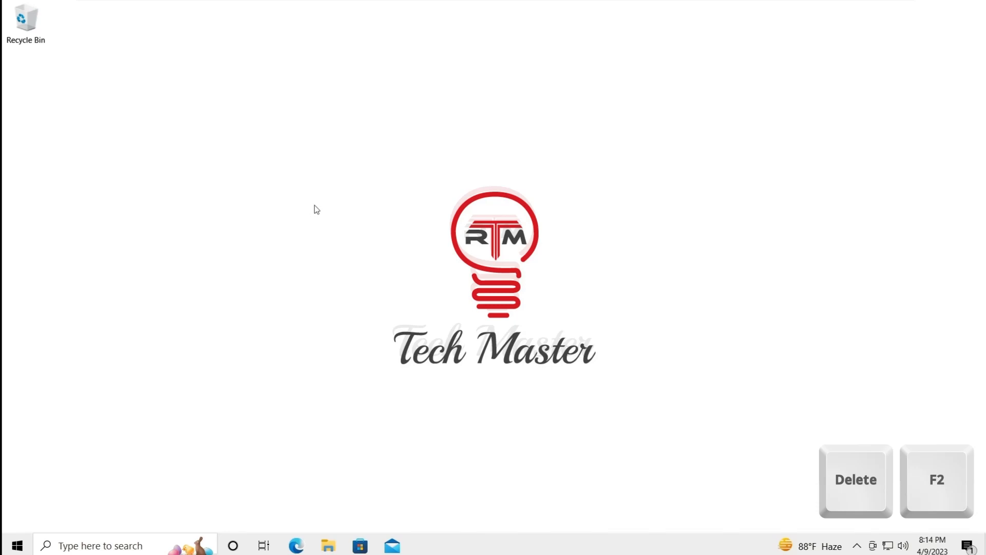
# Step: Search Google in Edge for 'tuf gaming b660m-e d4 boot key'
pyautogui.click(299, 548)
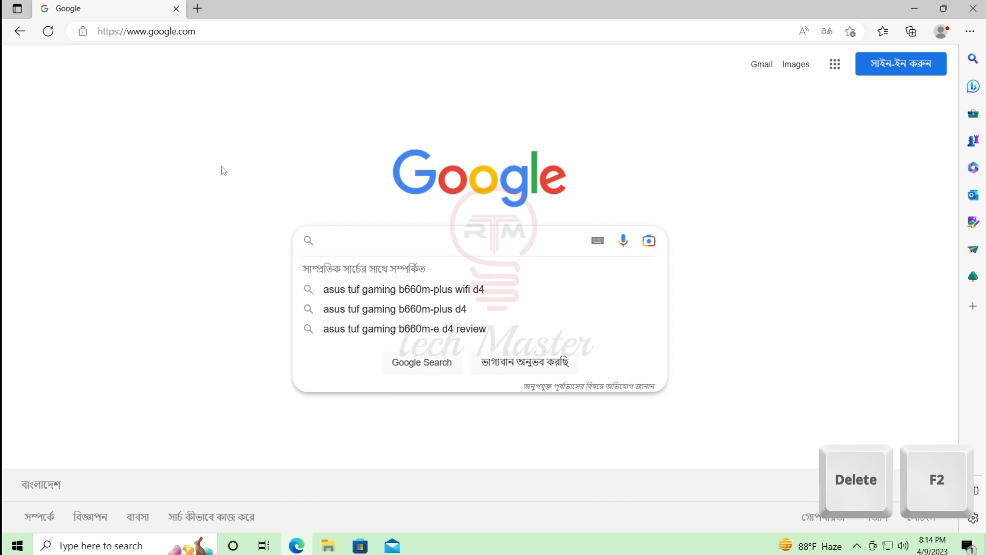
pyautogui.write('tuf gaming b660m-e d4')
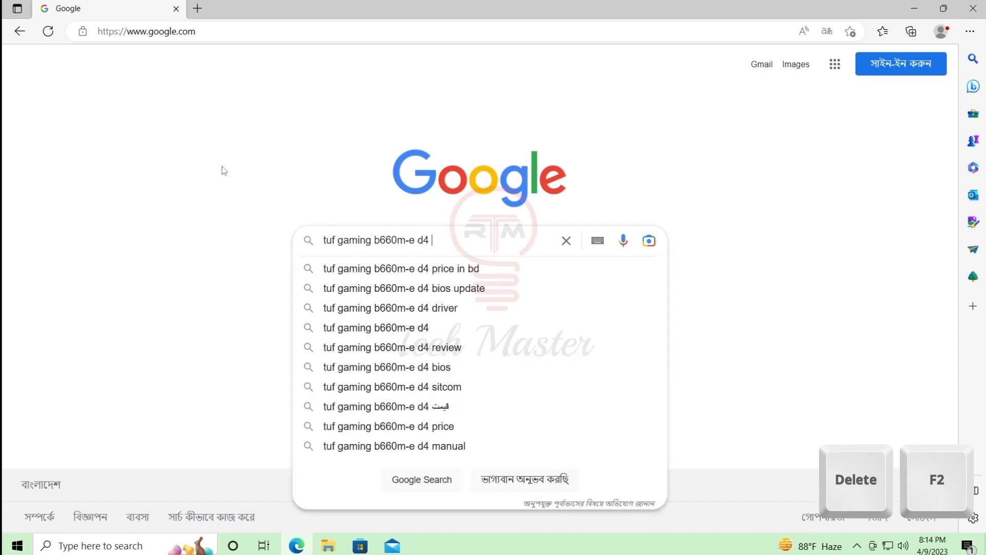
pyautogui.write('boot key')
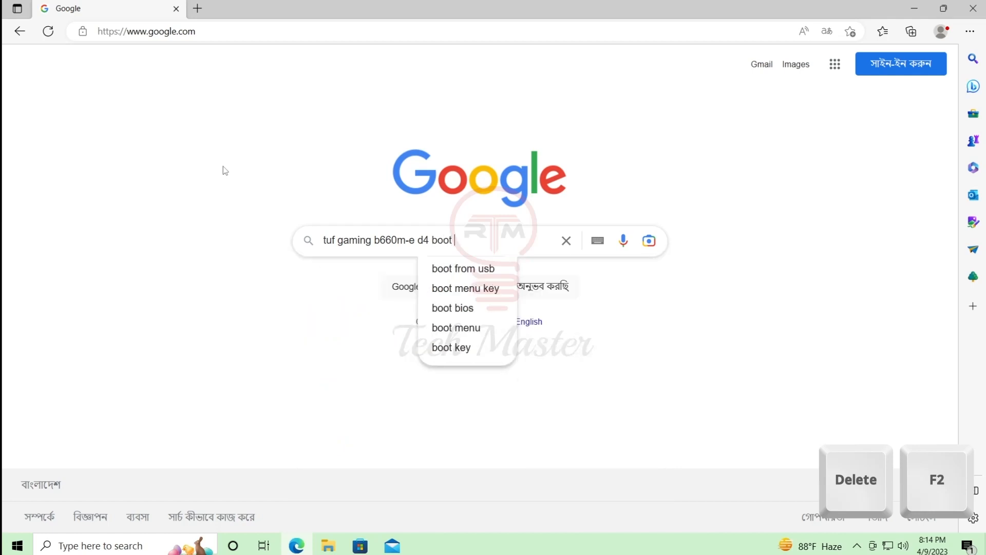
pyautogui.press('Return')
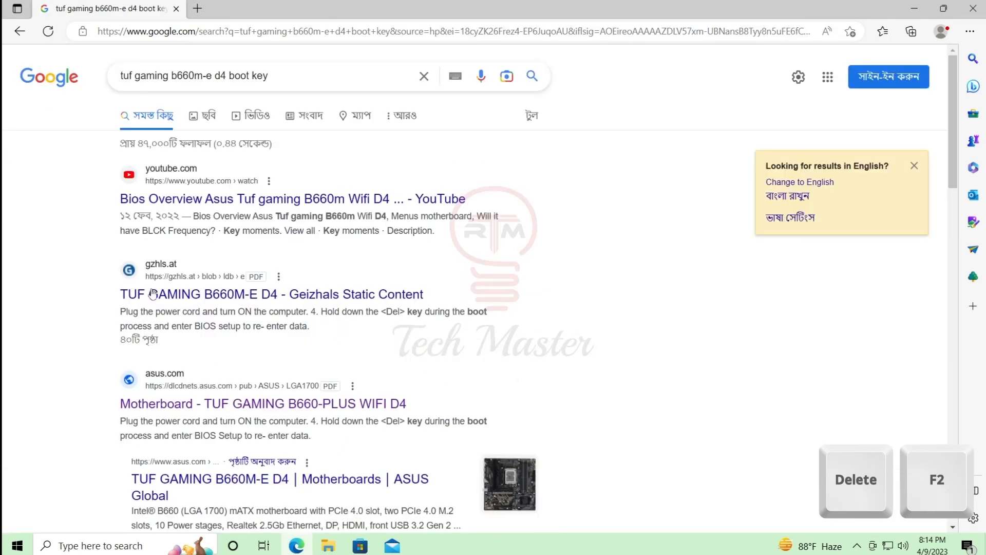
# Step: Highlight the <Del> key hints in the gzhls.at and asus.com results
pyautogui.scroll(-3, 139, 249)
pyautogui.scroll(-5, 139, 248)
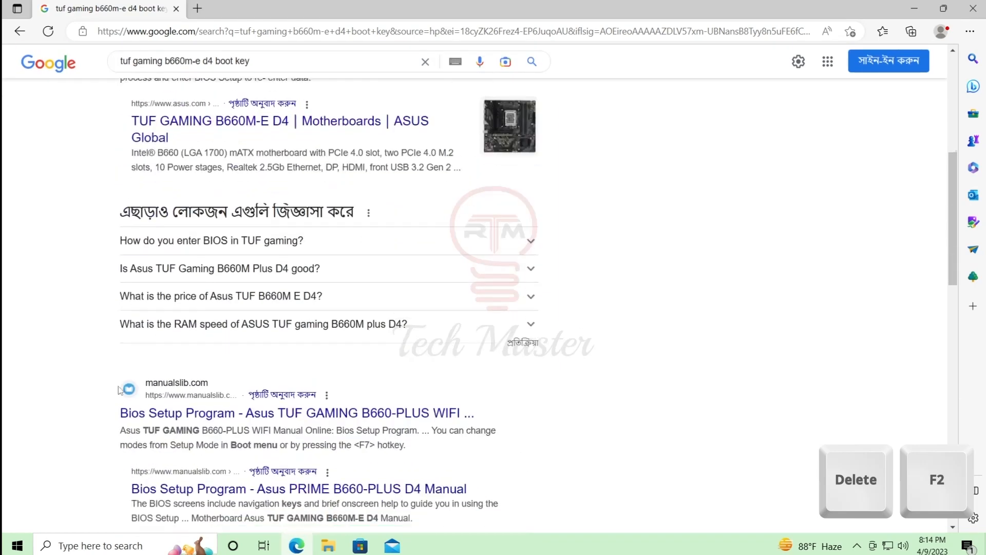
pyautogui.scroll(8, 351, 340)
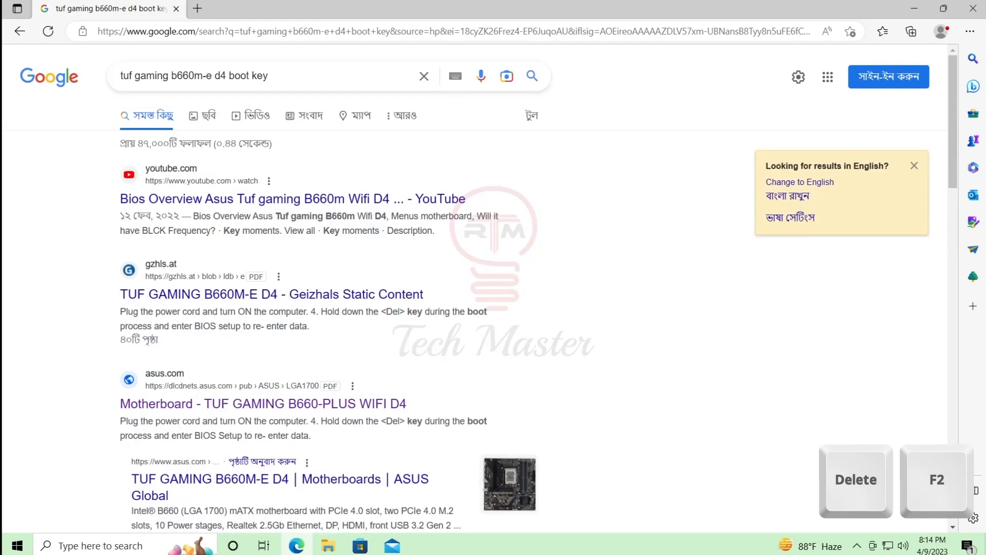
pyautogui.moveTo(381, 311); pyautogui.dragTo(425, 311)
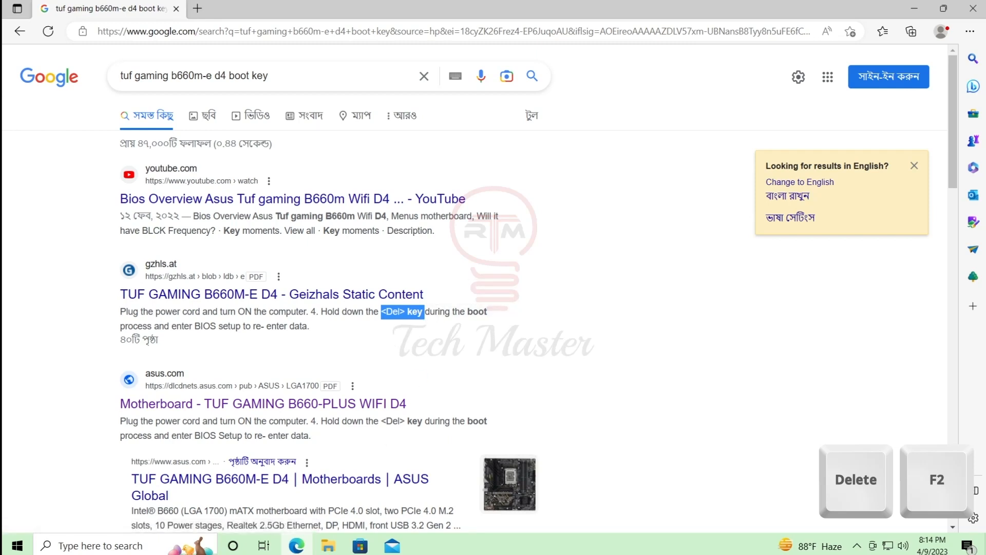
pyautogui.moveTo(381, 421); pyautogui.dragTo(424, 421)
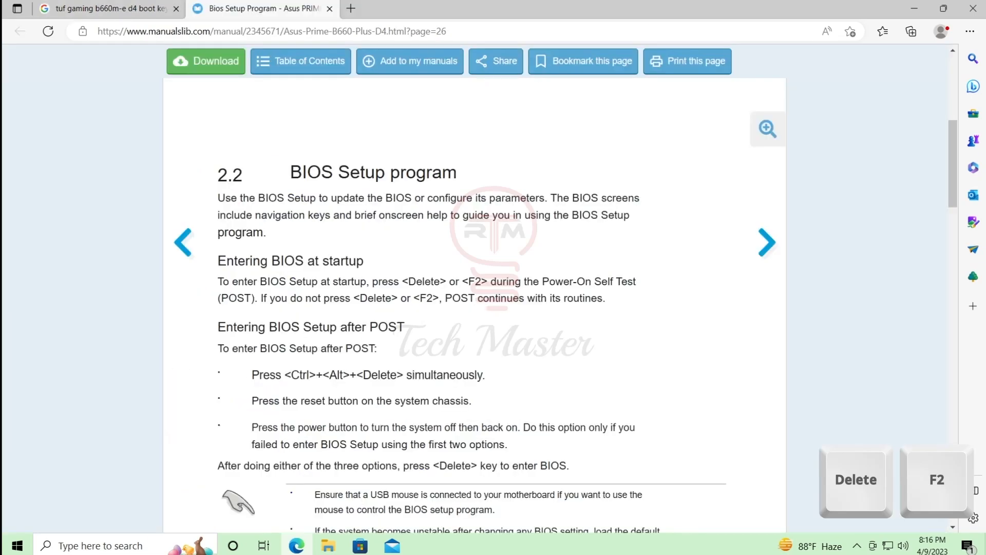
# Step: Highlight the manual's sentence that Delete or F2 enters BIOS at startup, including F2
pyautogui.moveTo(218, 280); pyautogui.dragTo(490, 281)
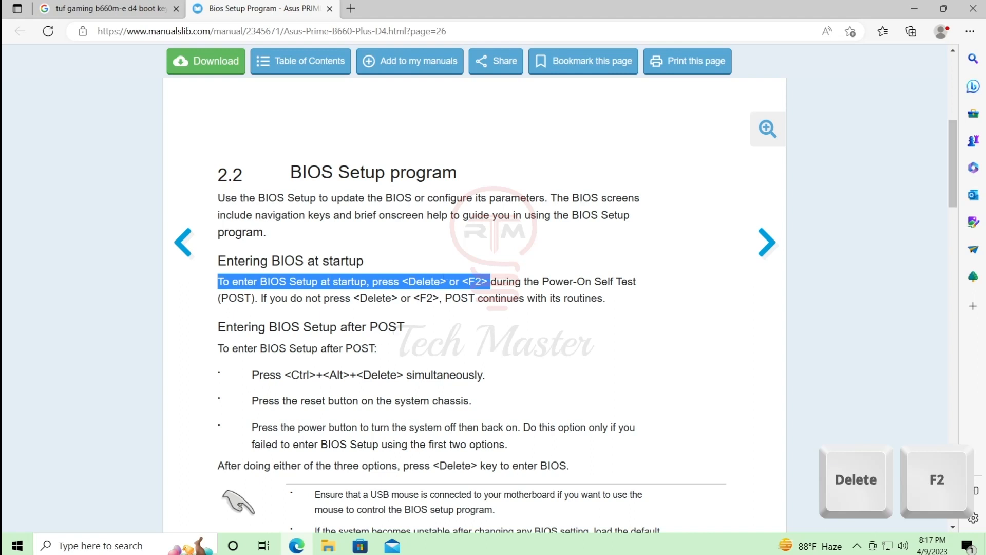
pyautogui.click(445, 281)
pyautogui.moveTo(482, 282); pyautogui.dragTo(463, 281)
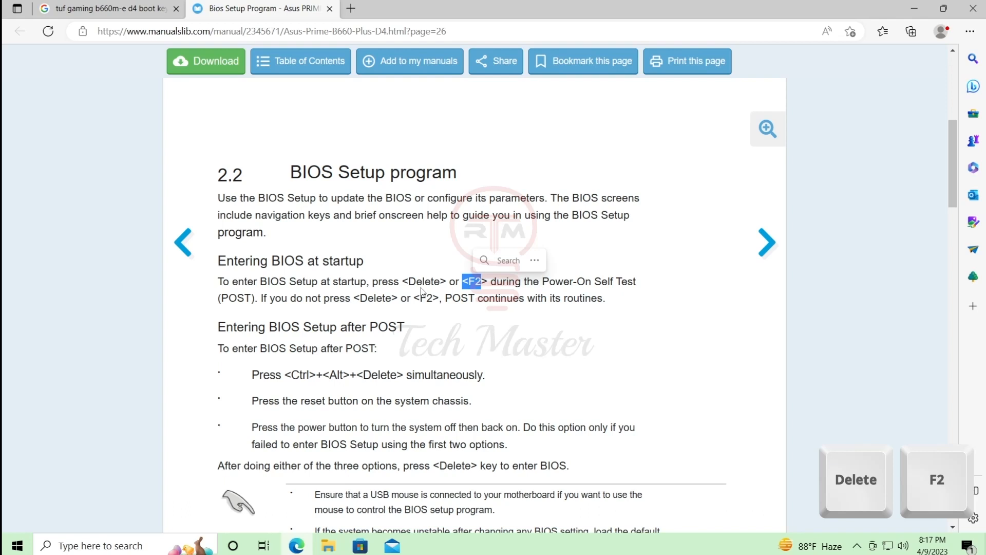
pyautogui.click(421, 291)
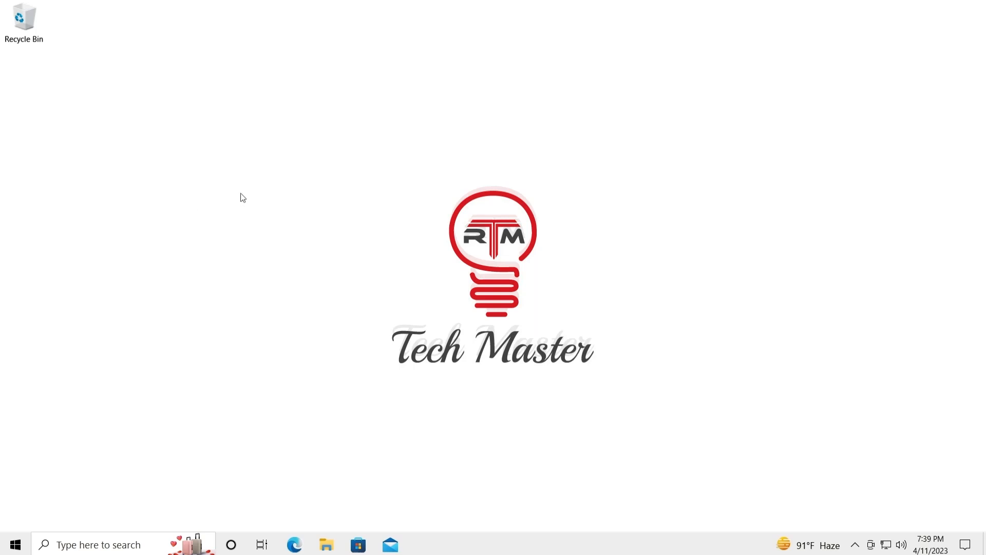
# Step: Open File Explorer at This PC to show the drives
pyautogui.click(328, 545)
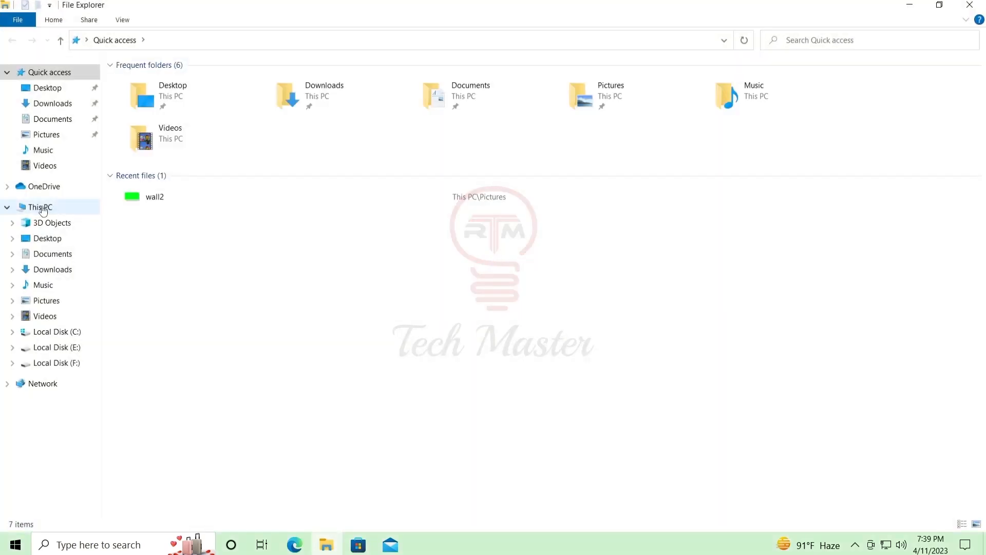
pyautogui.click(41, 207)
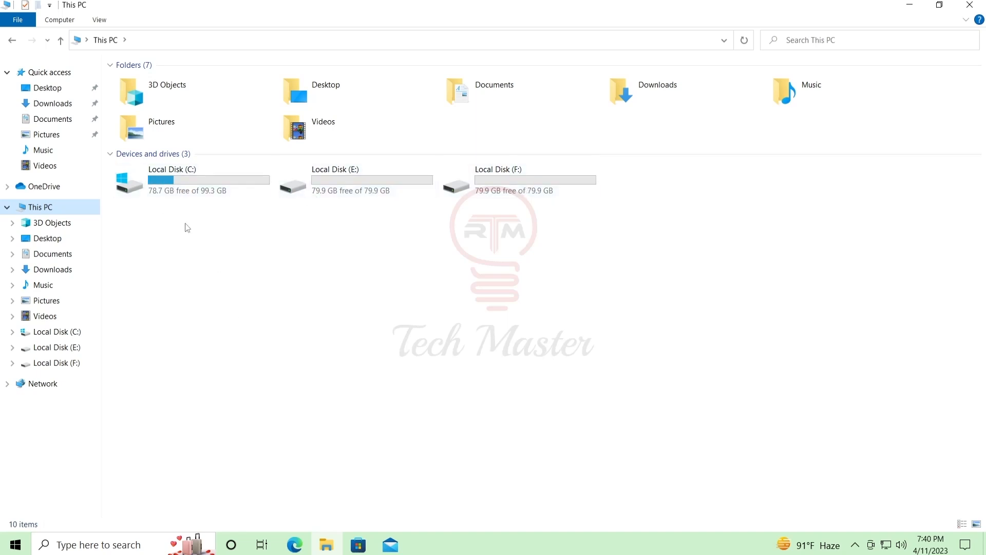
pyautogui.click(277, 303)
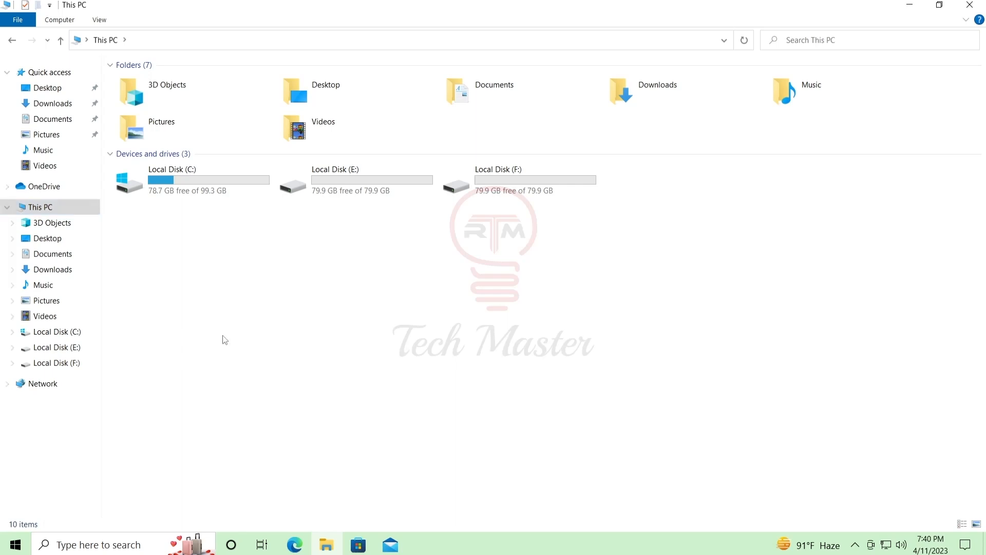
# Step: Rename drive C: to Windows and F: to Soft, approving the administrator prompts
pyautogui.click(170, 175)
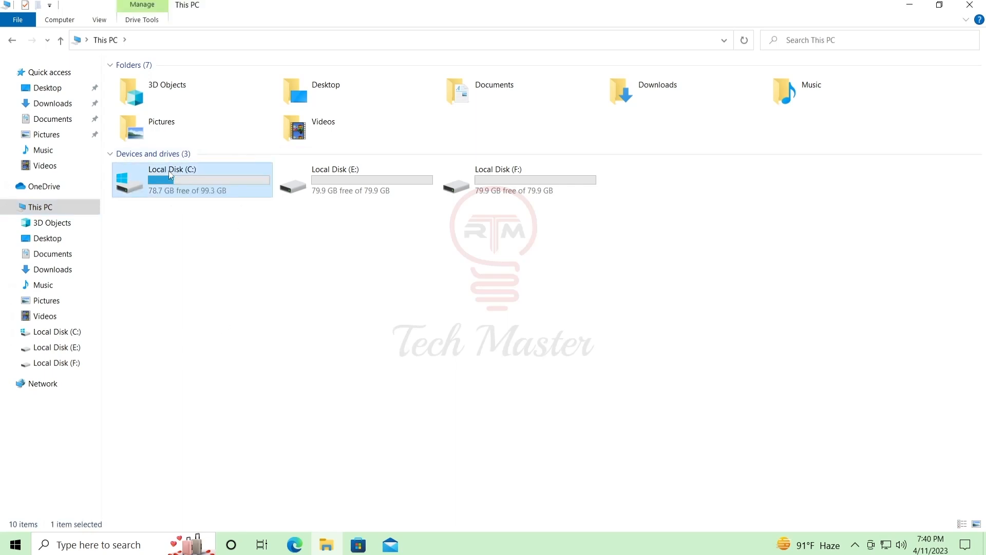
pyautogui.press('F2')
pyautogui.write('Windo')
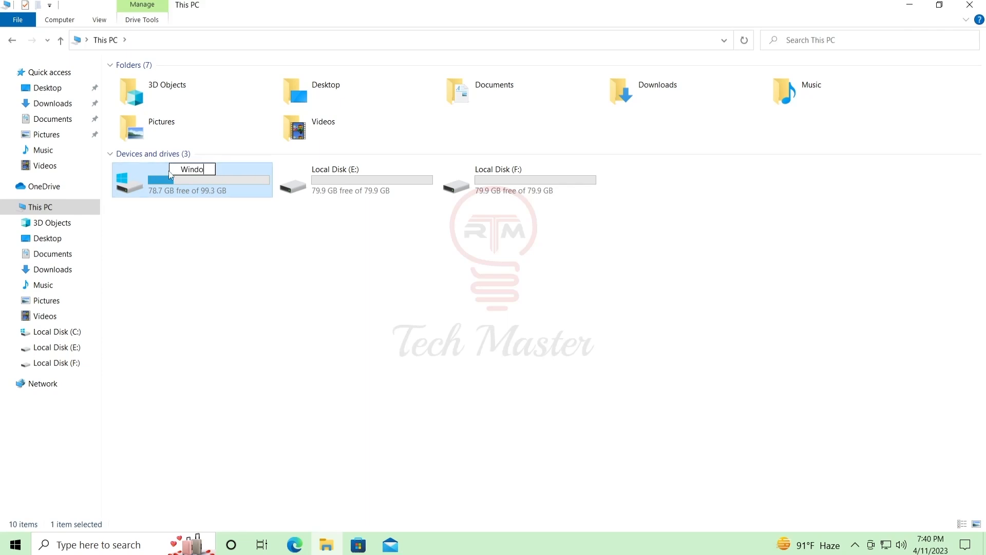
pyautogui.write('ws')
pyautogui.press('Return')
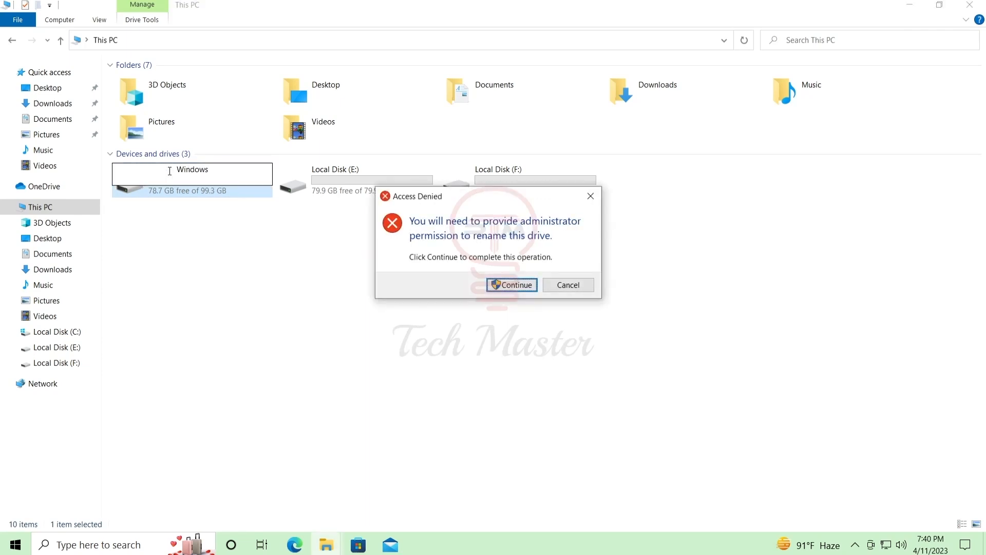
pyautogui.click(514, 285)
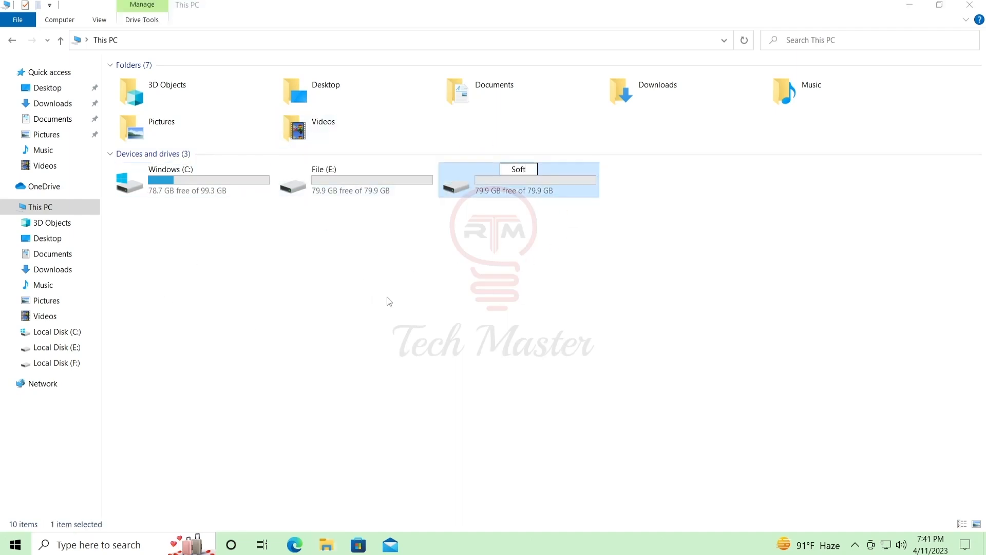
pyautogui.press('Return')
pyautogui.click(501, 285)
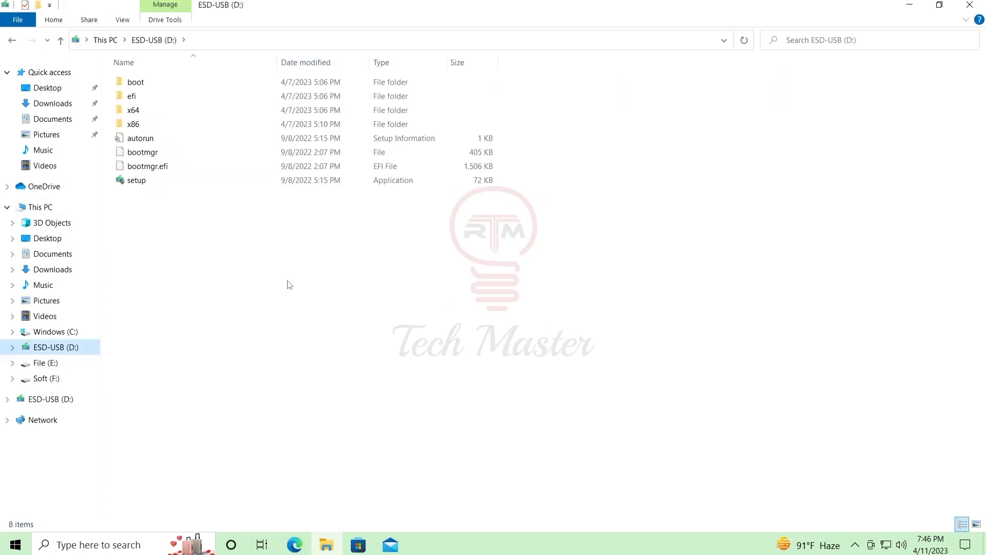
# Step: Confirm ESD-USB (D:) appears under This PC and restart the computer
pyautogui.click(289, 277)
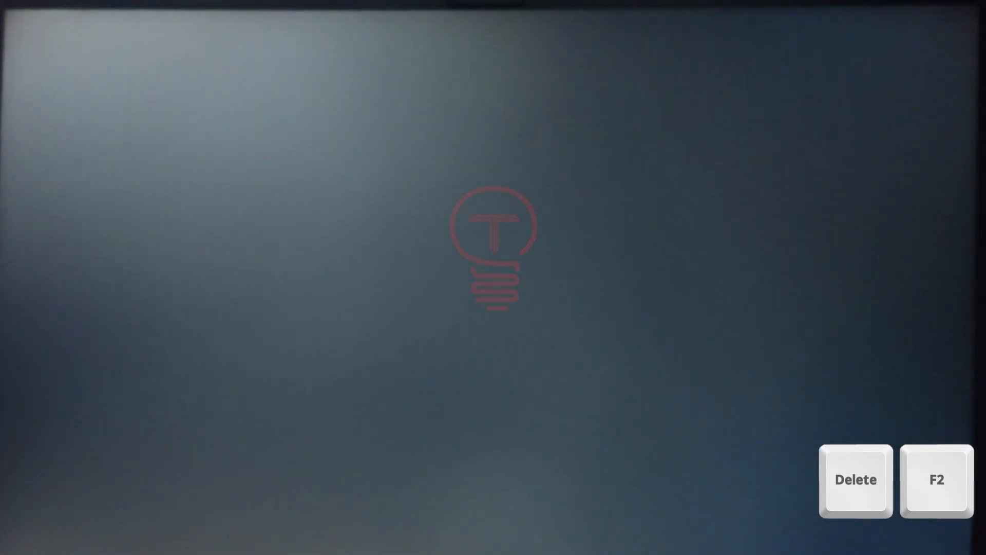
# Step: Enter BIOS with Delete, move the UEFI USB disk to first boot priority, and save with F10
pyautogui.press('Delete')
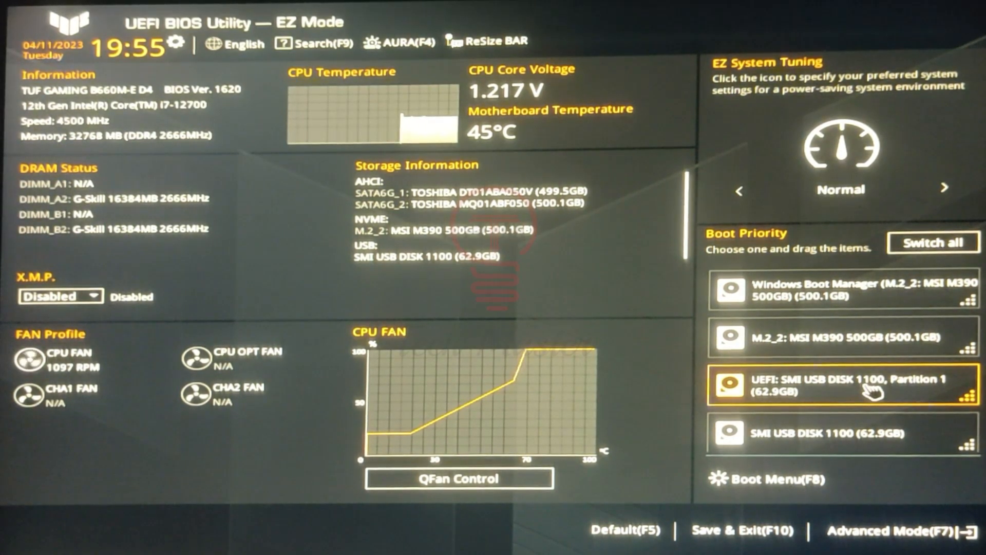
pyautogui.moveTo(881, 386); pyautogui.dragTo(868, 302)
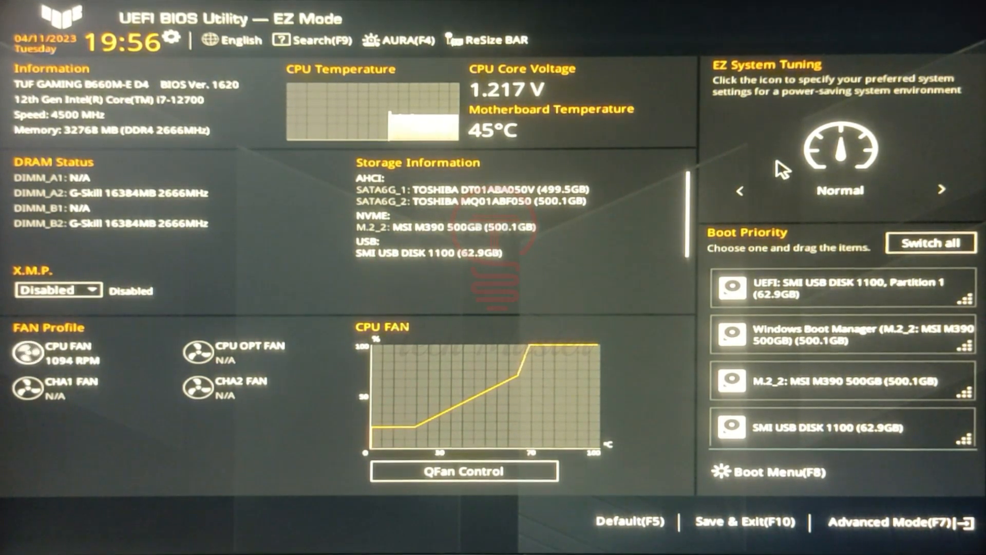
pyautogui.press('F10')
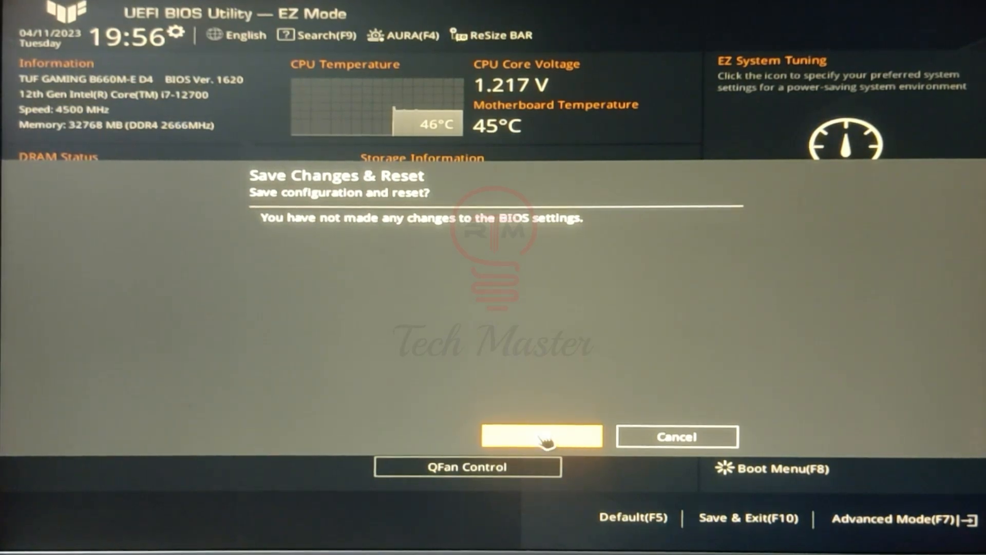
pyautogui.click(513, 442)
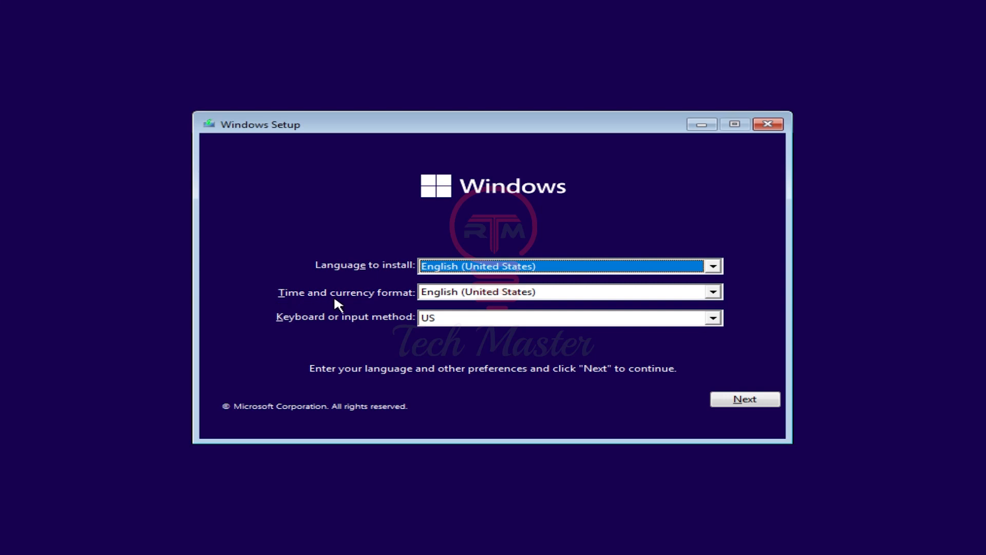
# Step: Choose Bangla (Bangladesh) time and currency format, continue, and start Install now
pyautogui.click(488, 297)
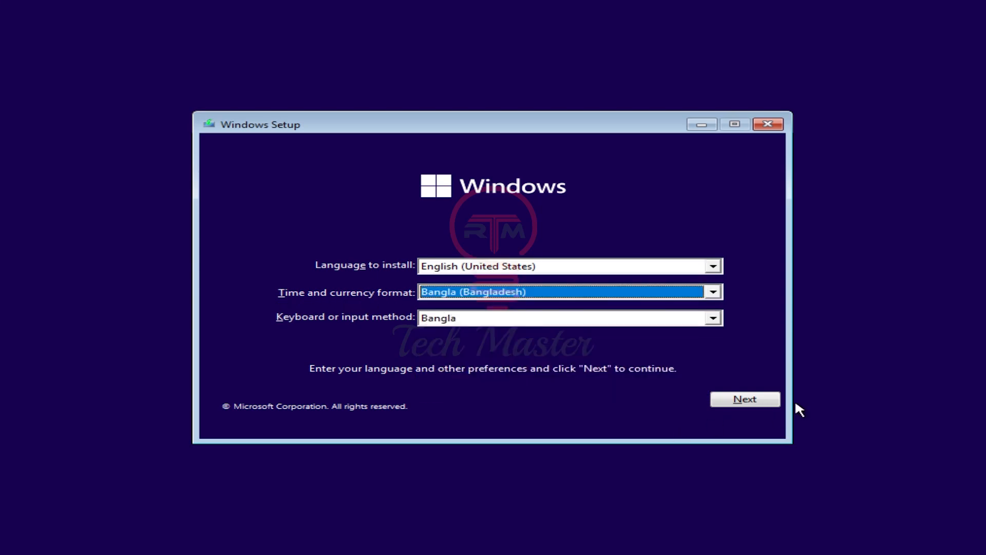
pyautogui.click(751, 406)
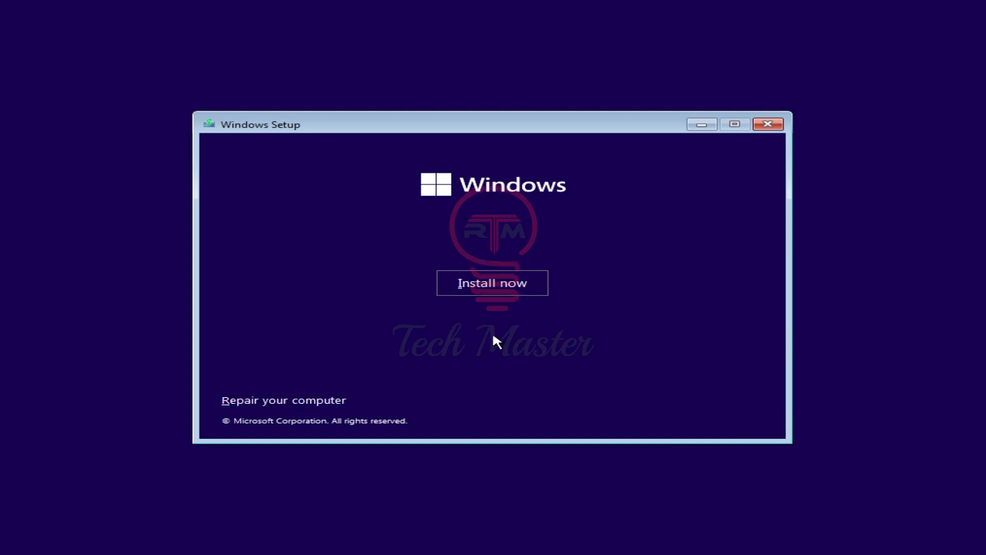
pyautogui.click(497, 283)
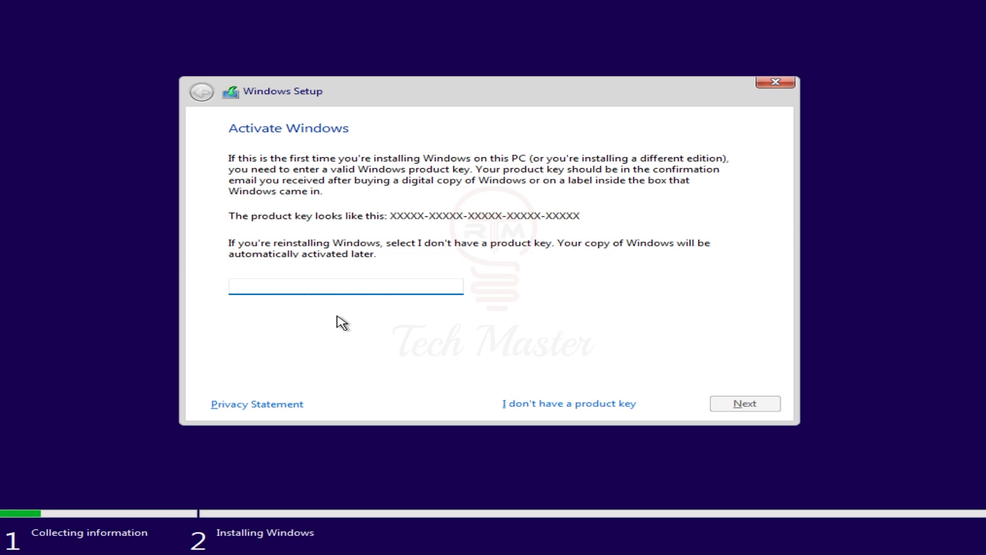
# Step: Skip the product key and select Windows 11 Pro as the edition
pyautogui.click(564, 407)
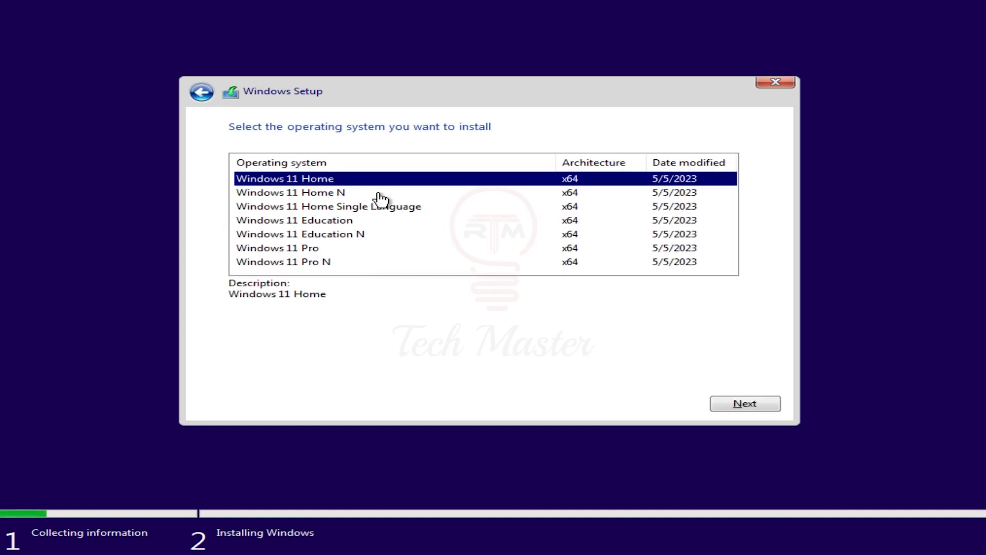
pyautogui.click(289, 250)
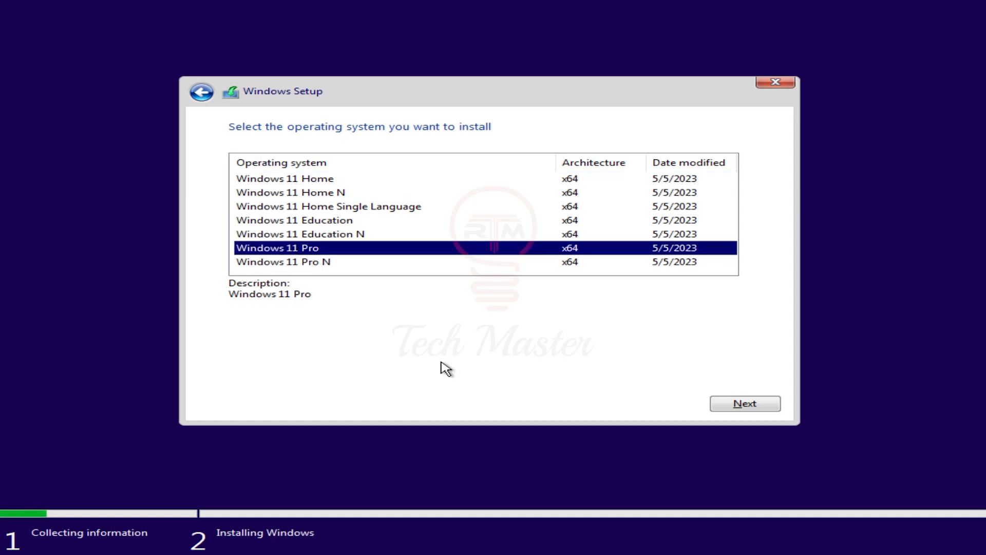
pyautogui.click(745, 404)
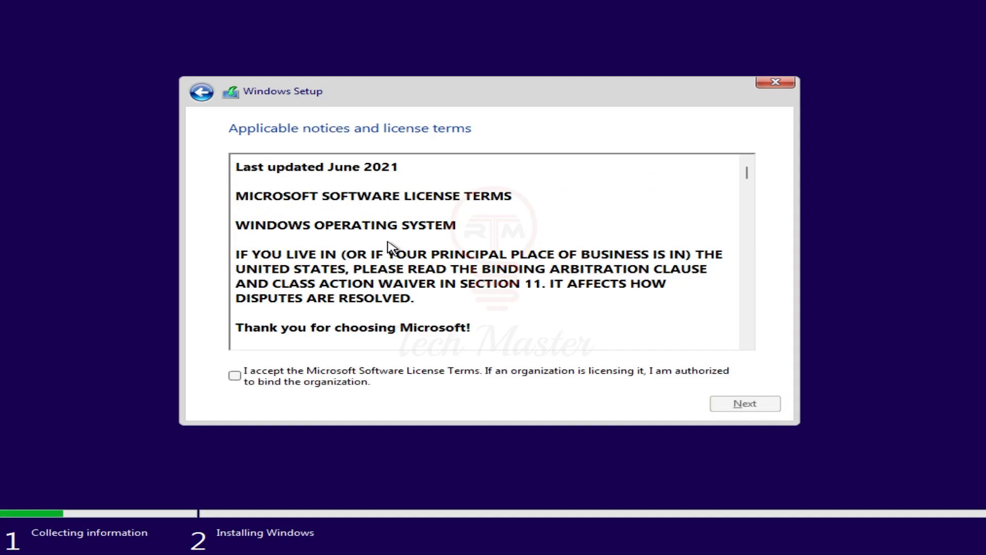
# Step: Accept the Microsoft Software License Terms and choose the Custom install
pyautogui.scroll(-10, 352, 238)
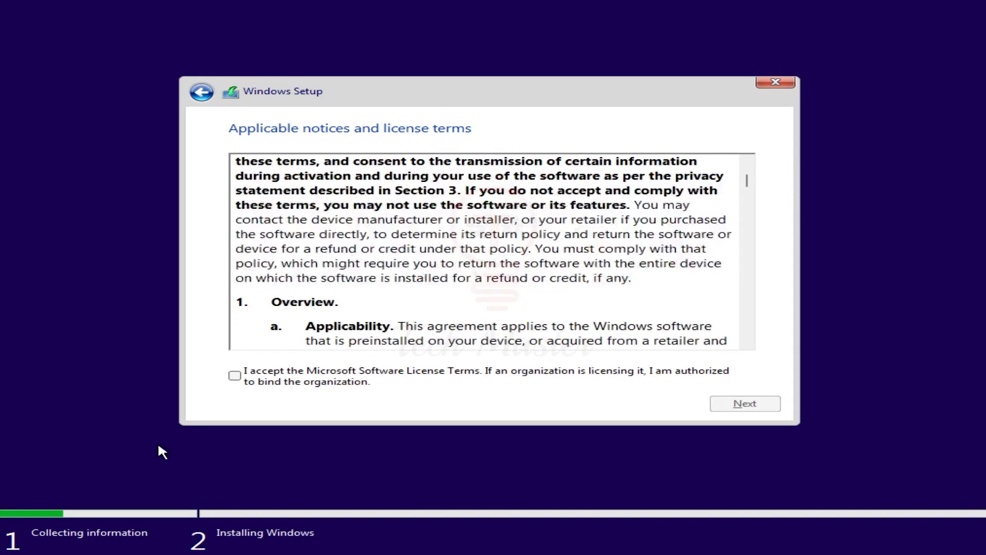
pyautogui.click(235, 378)
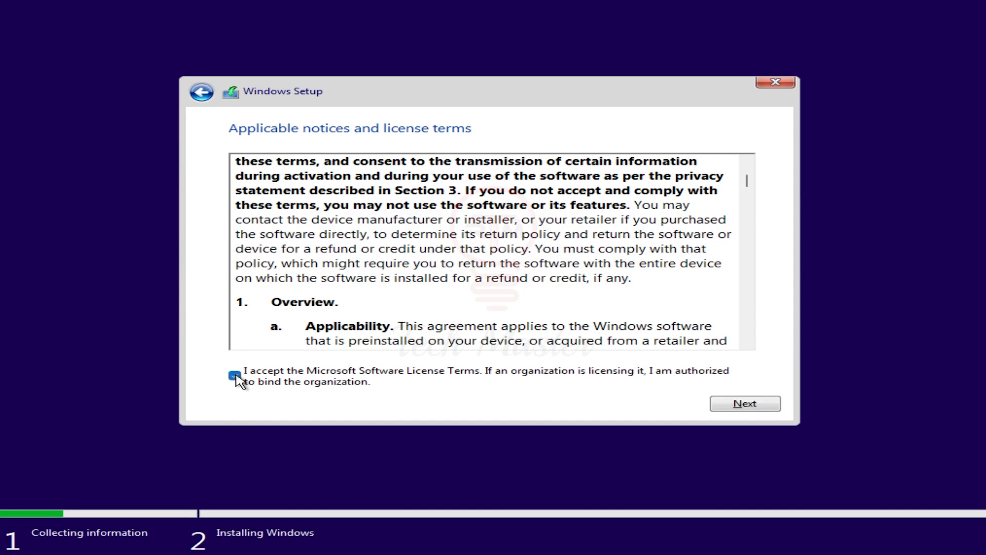
pyautogui.click(754, 410)
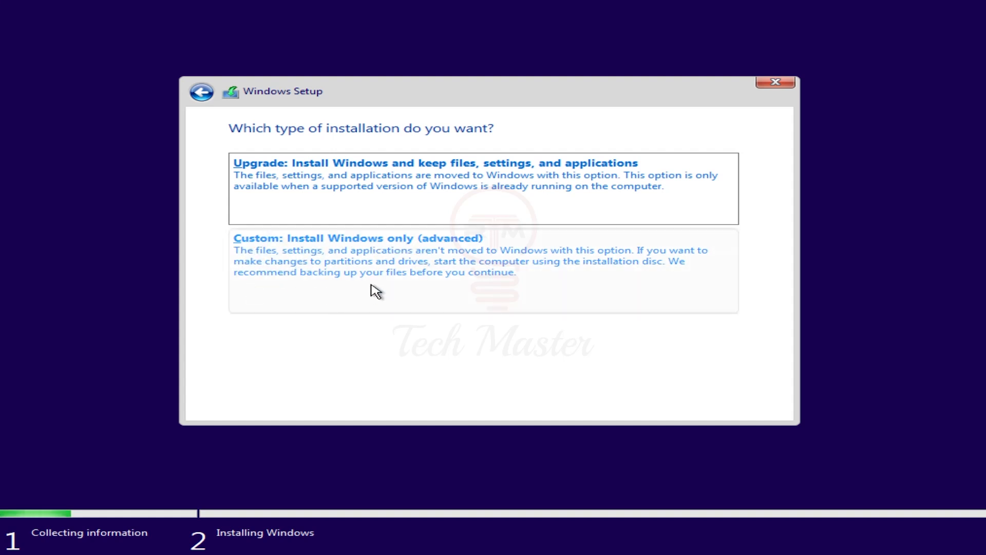
pyautogui.click(326, 262)
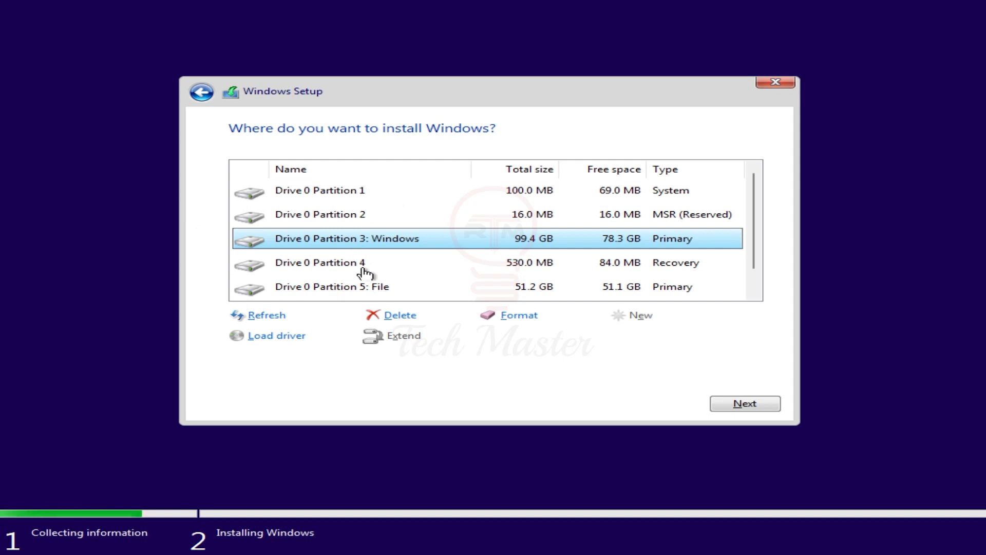
# Step: Format Drive 0 Partition 3, the old Windows partition, and install Windows onto it
pyautogui.scroll(-1, 318, 272)
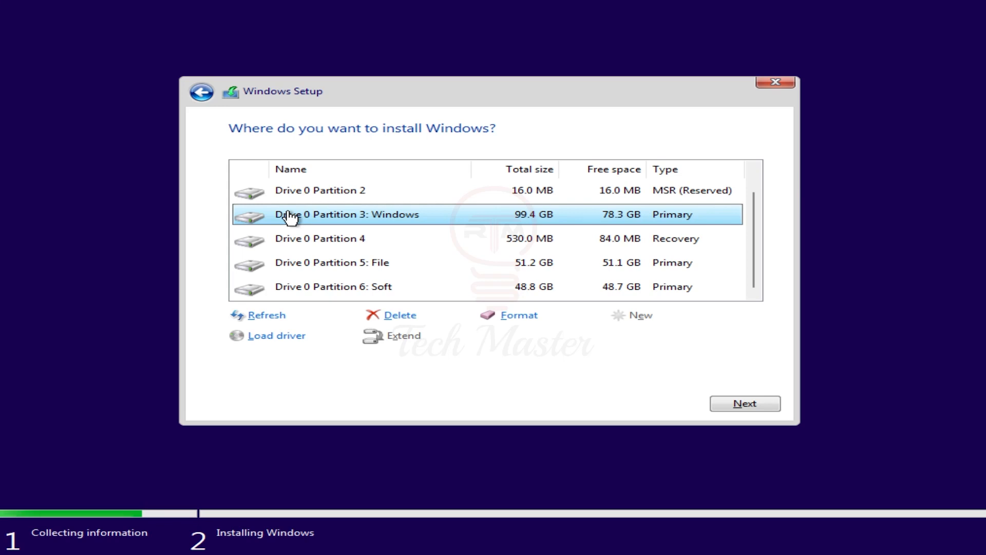
pyautogui.scroll(1, 311, 220)
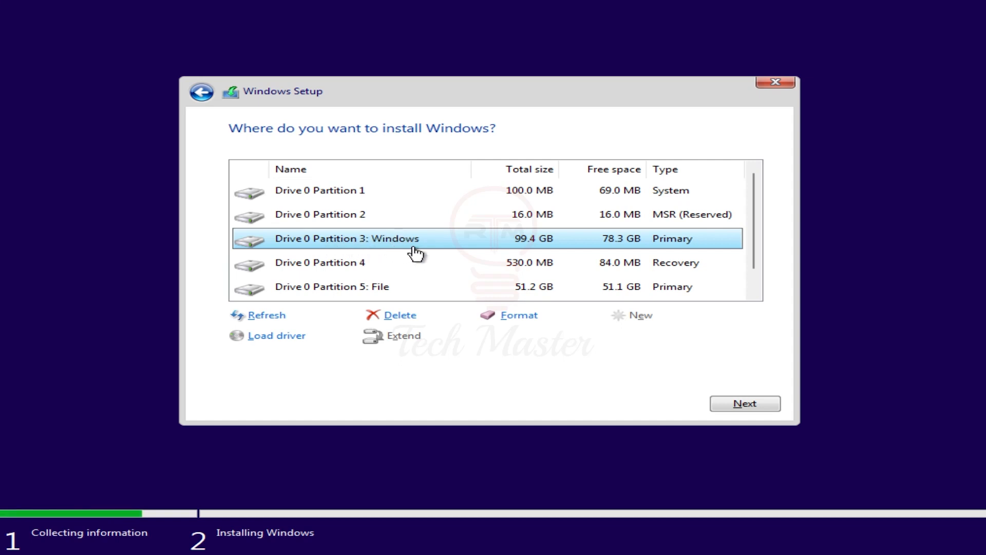
pyautogui.scroll(-1, 413, 260)
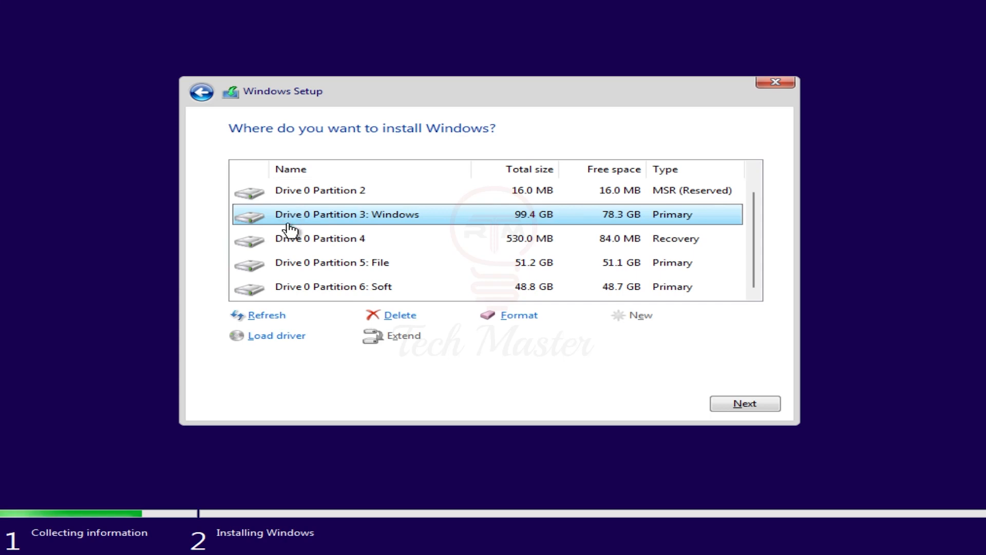
pyautogui.scroll(1, 288, 228)
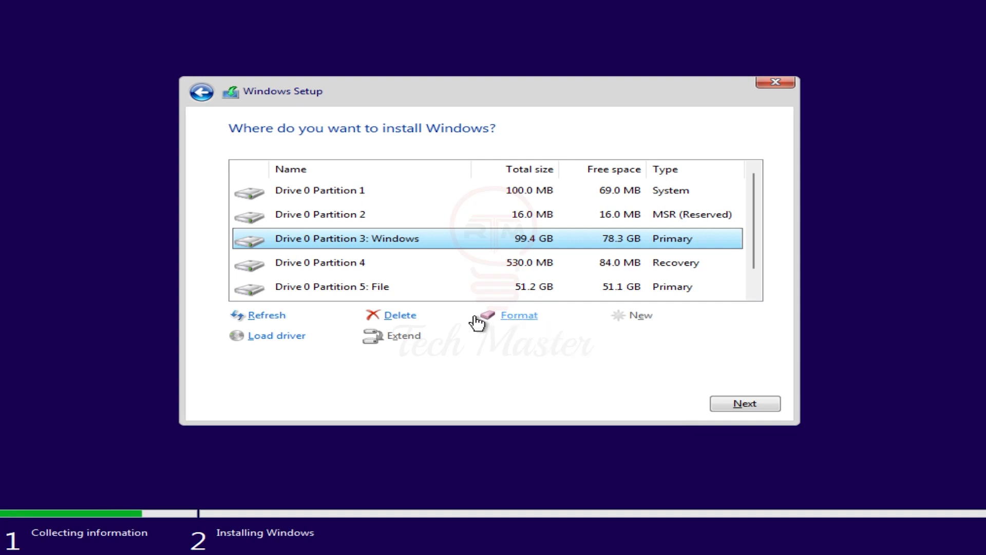
pyautogui.click(519, 319)
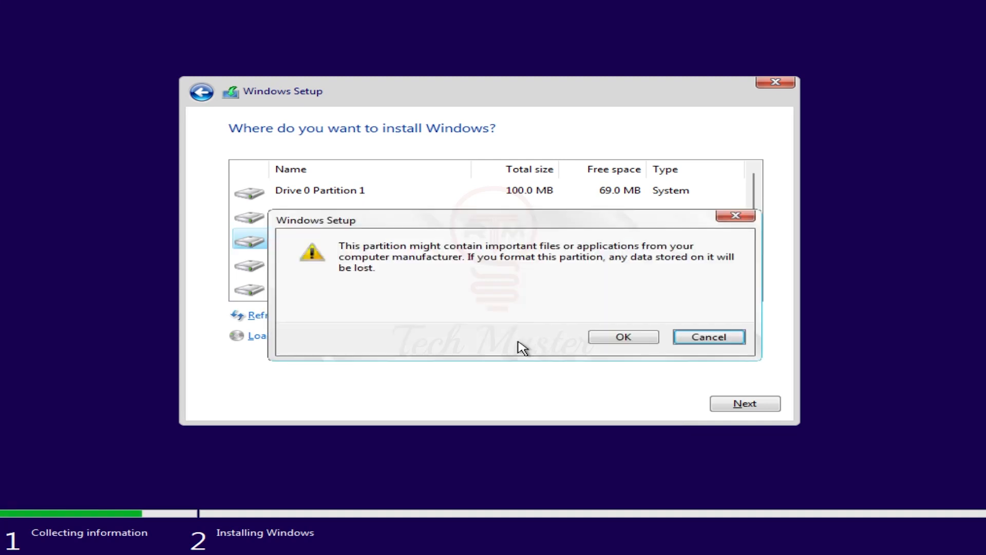
pyautogui.click(624, 337)
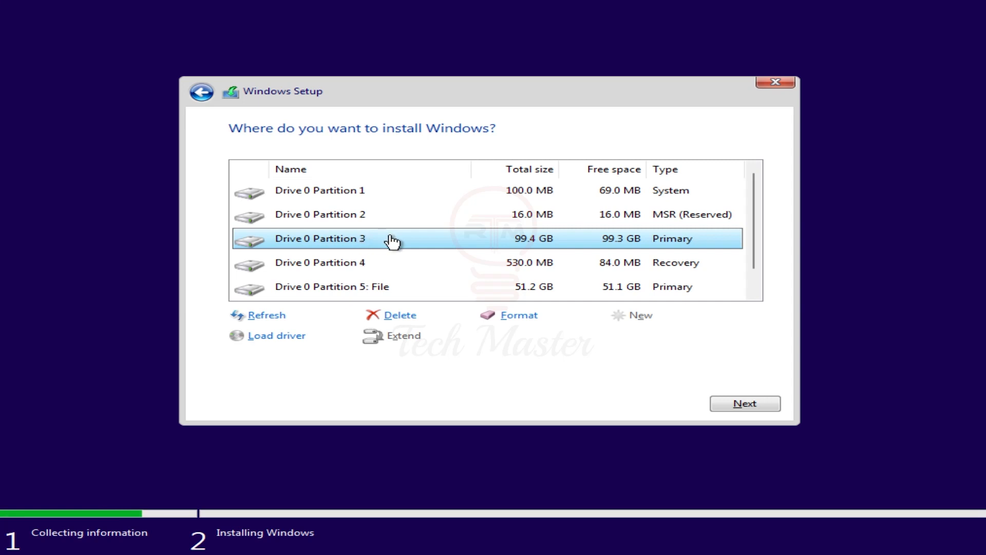
pyautogui.click(749, 406)
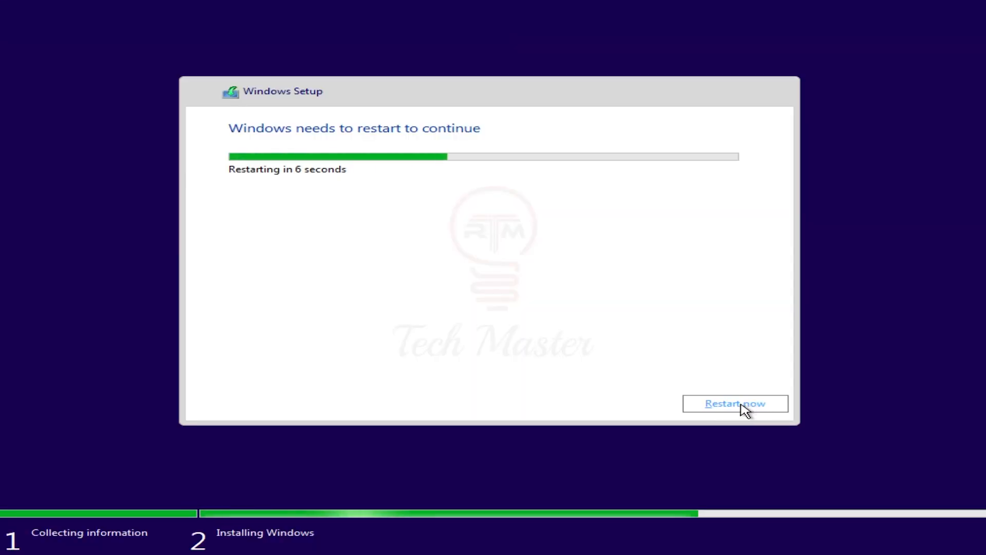
# Step: Restart the PC right away once installation finishes instead of waiting for the countdown
pyautogui.click(739, 408)
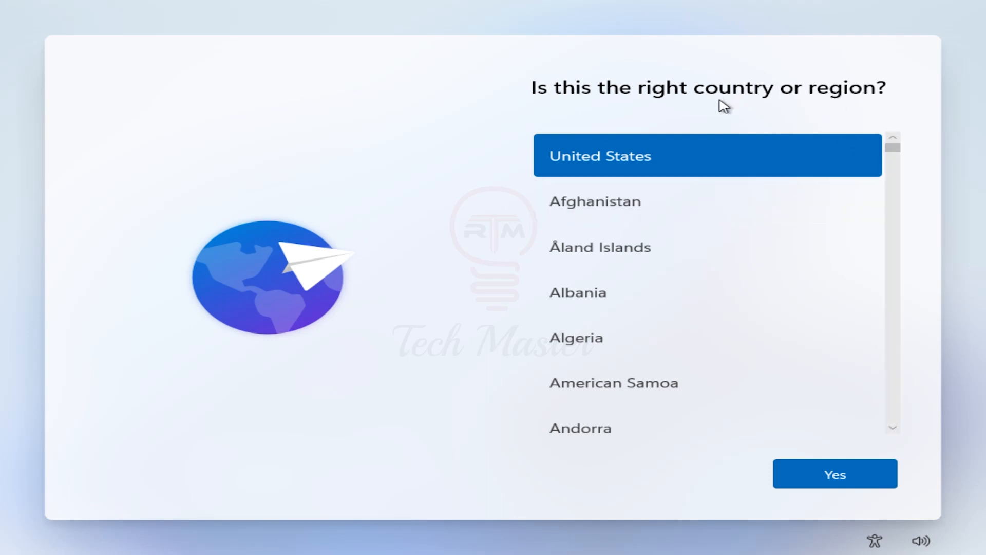
# Step: Set the region to Bangladesh, keep the US keyboard layout, and skip a second layout
pyautogui.scroll(-5, 633, 303)
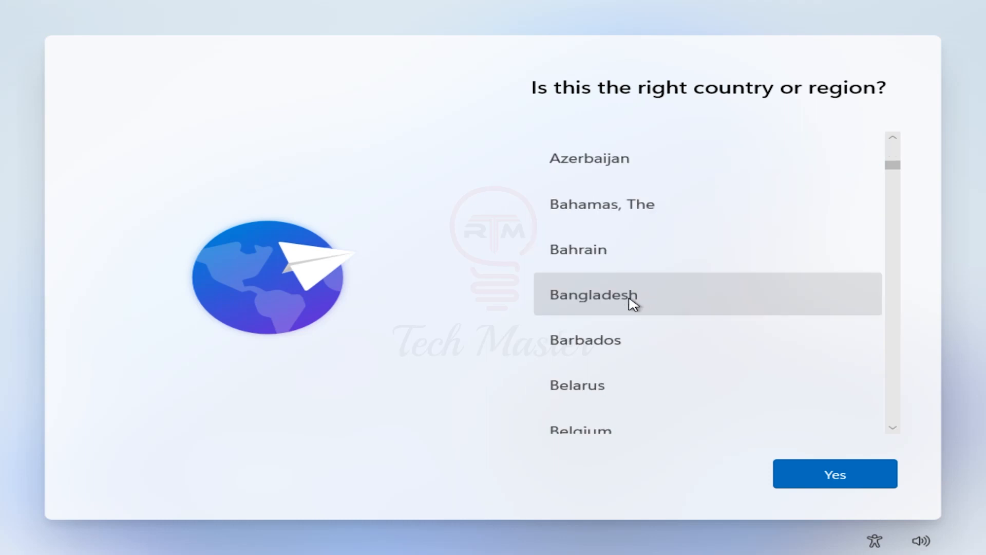
pyautogui.click(633, 303)
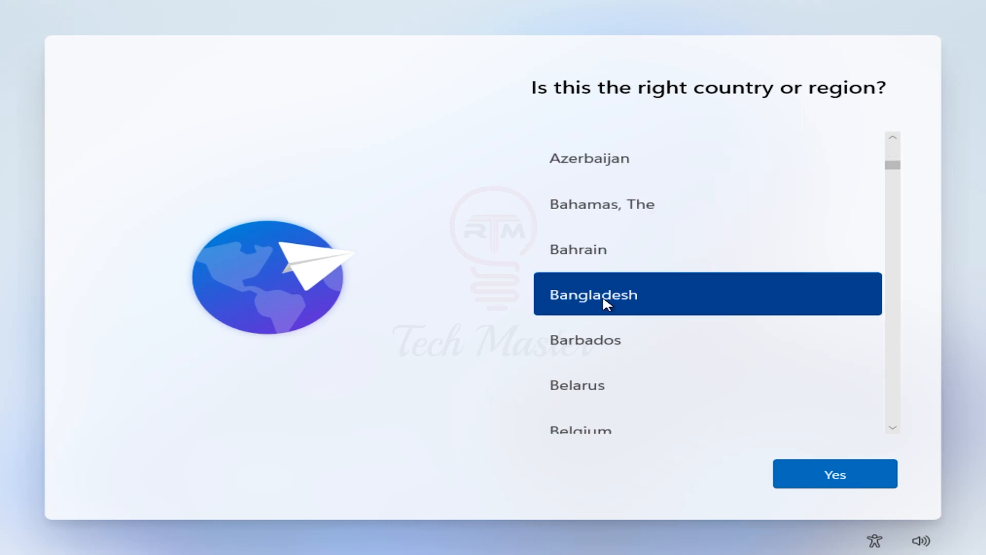
pyautogui.click(835, 477)
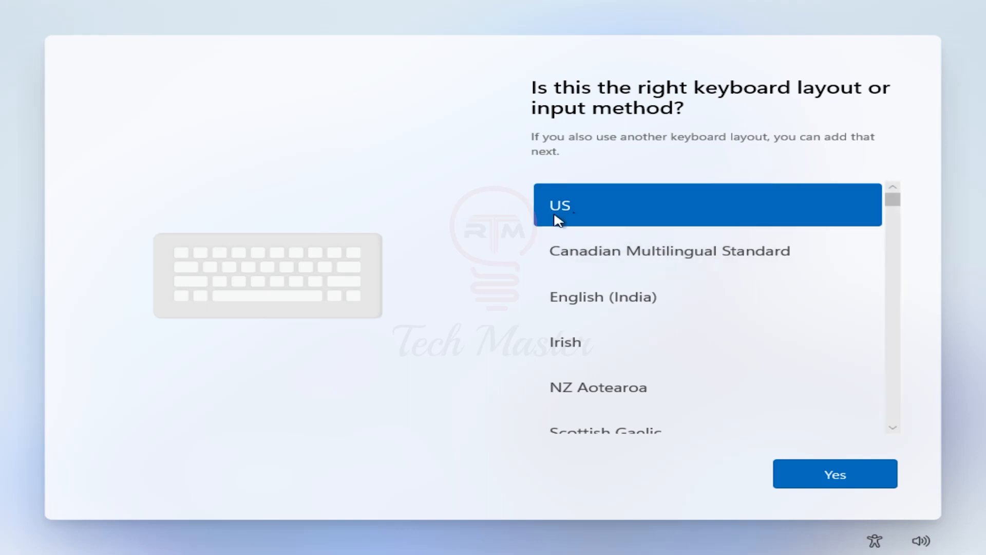
pyautogui.click(815, 484)
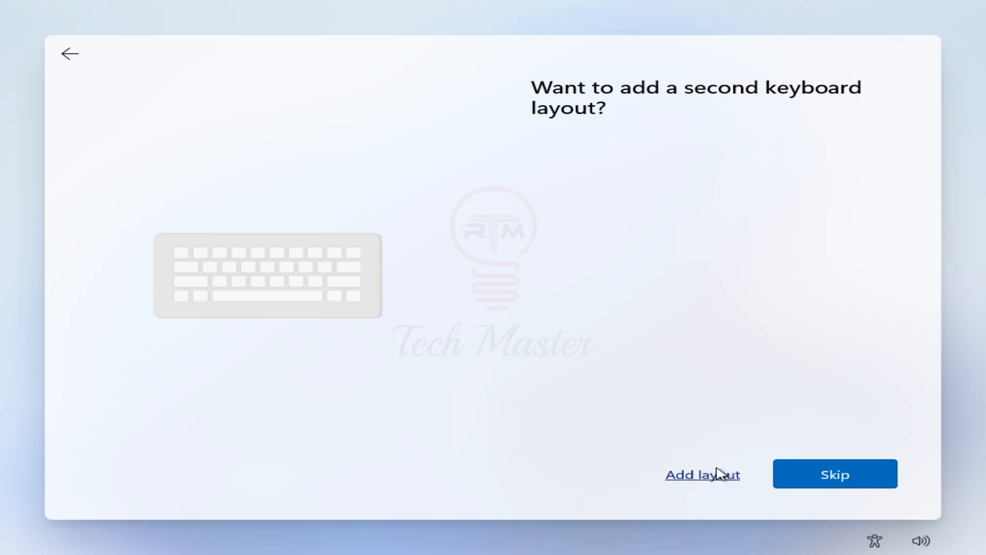
pyautogui.click(841, 480)
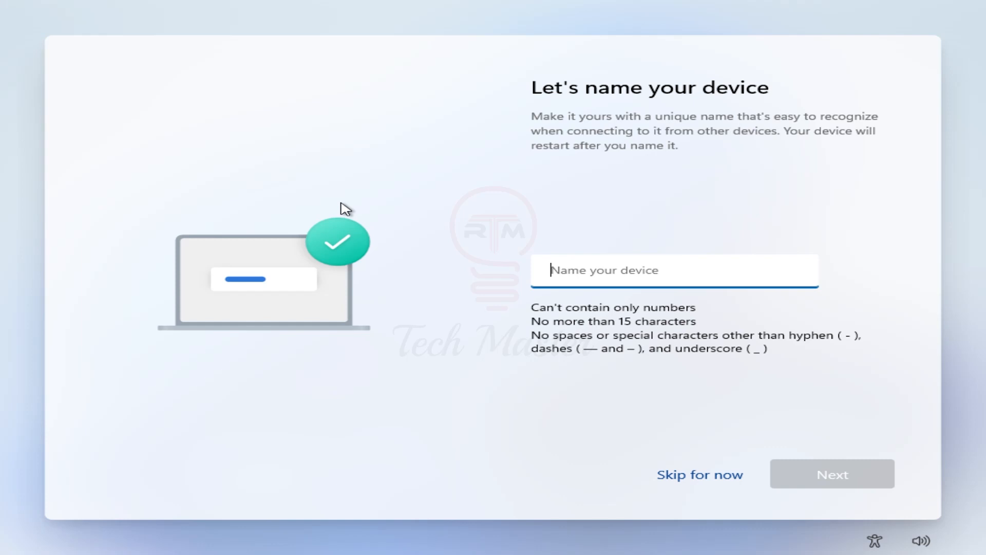
# Step: Name the device and set it up for personal use
pyautogui.write('R')
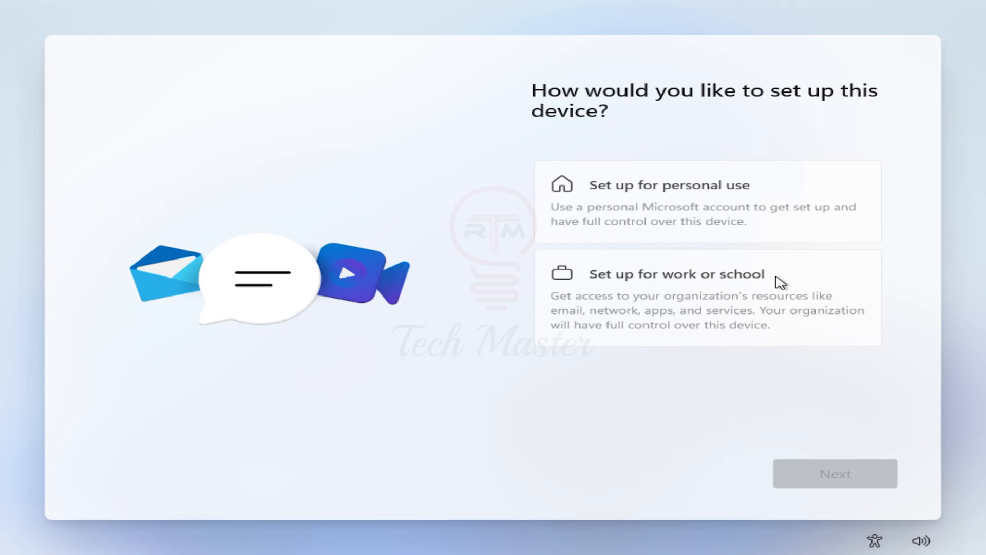
pyautogui.click(631, 205)
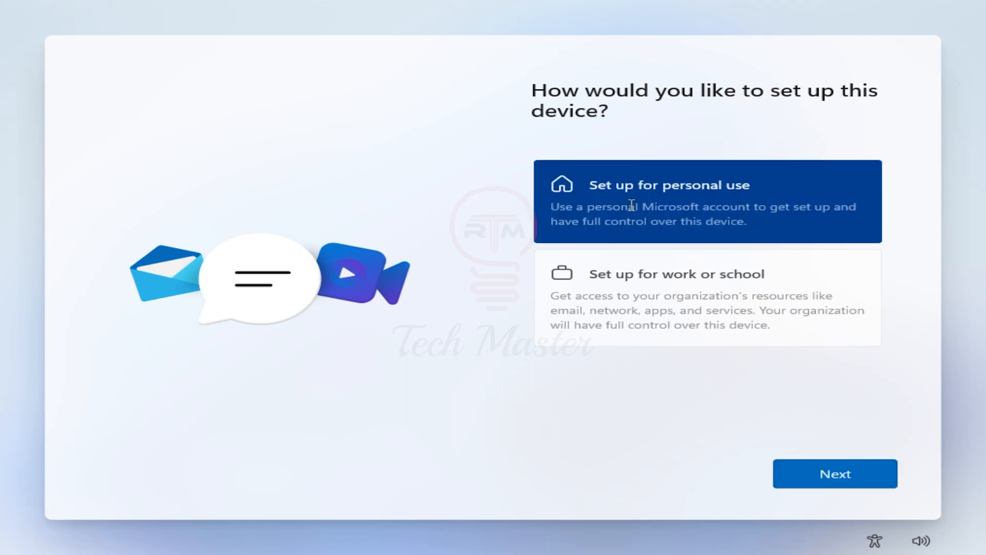
pyautogui.click(837, 478)
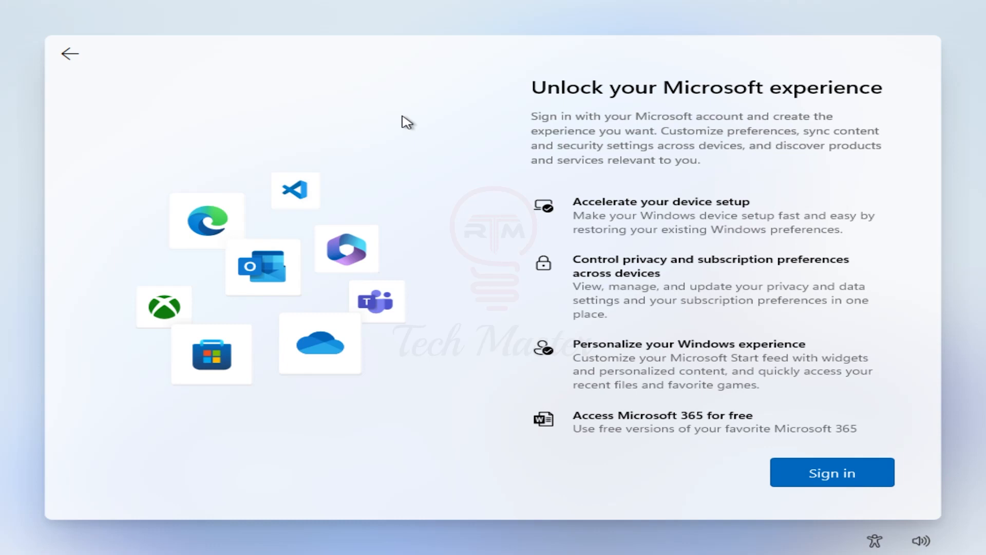
# Step: Start Microsoft account sign-in and submit the account e-mail address
pyautogui.click(834, 480)
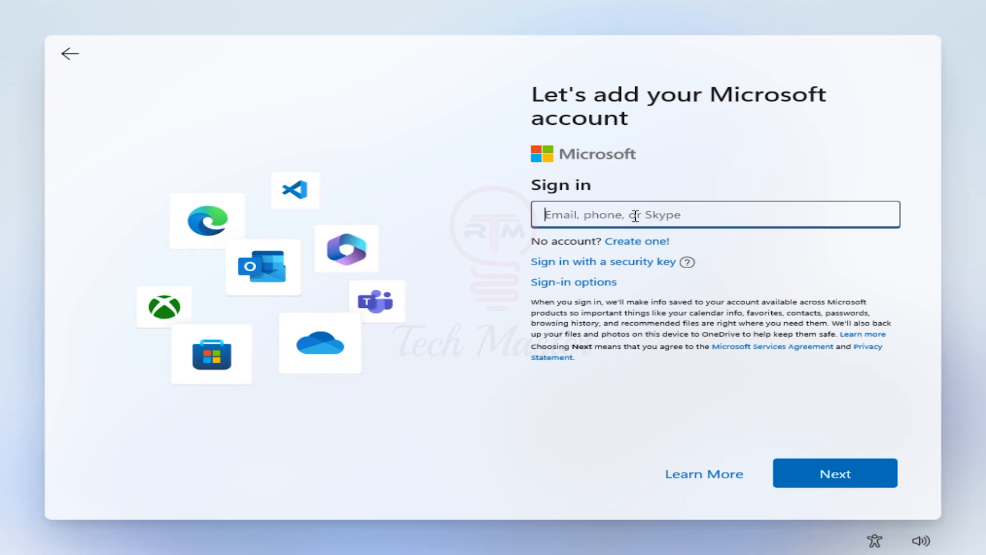
pyautogui.hotkey('ctrl', 'v')
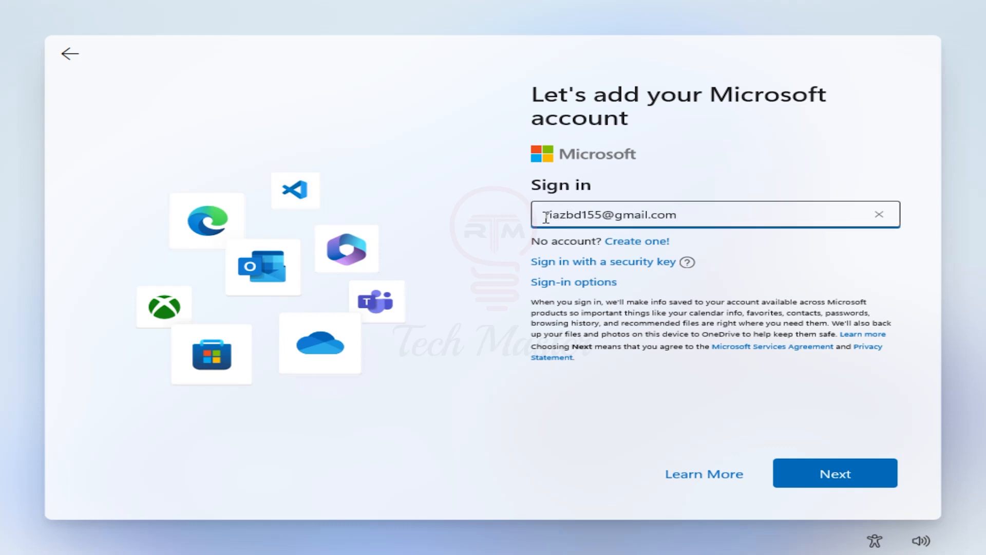
pyautogui.moveTo(546, 218); pyautogui.dragTo(728, 214)
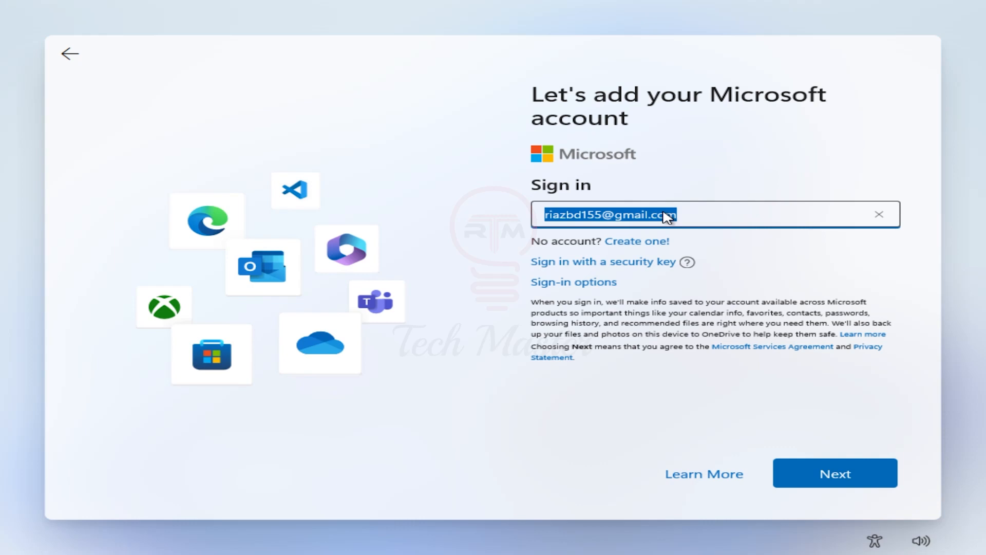
pyautogui.click(853, 479)
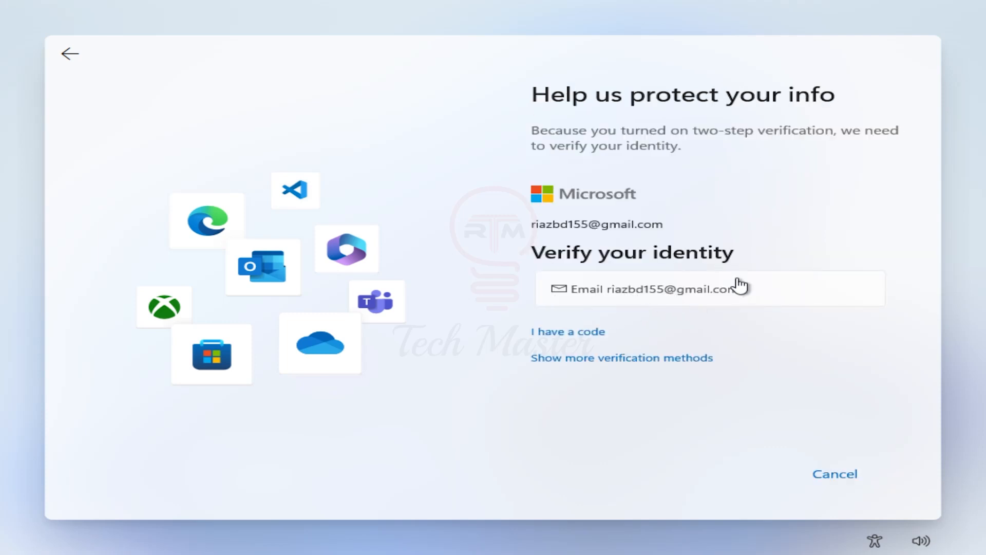
# Step: Choose e-mail verification and enter the emailed security code
pyautogui.click(653, 295)
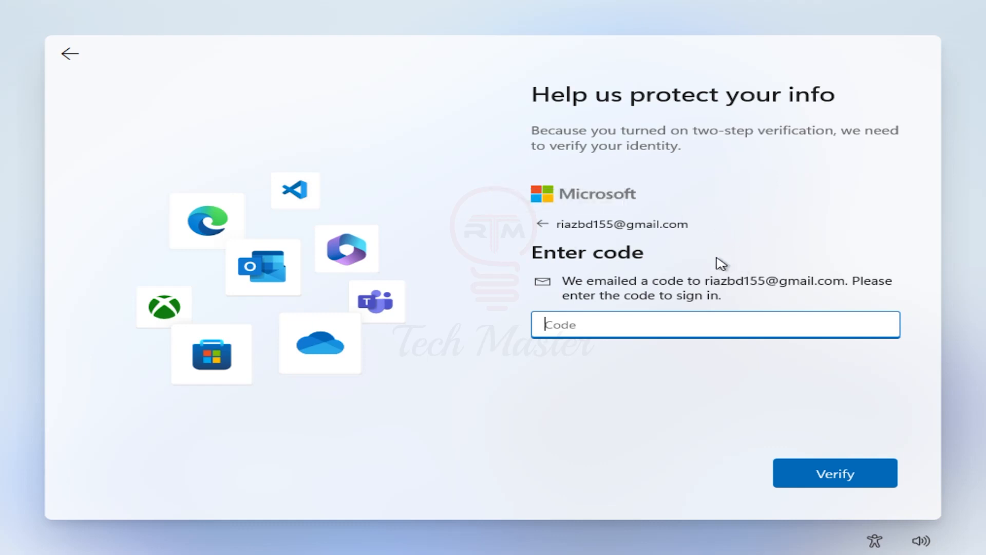
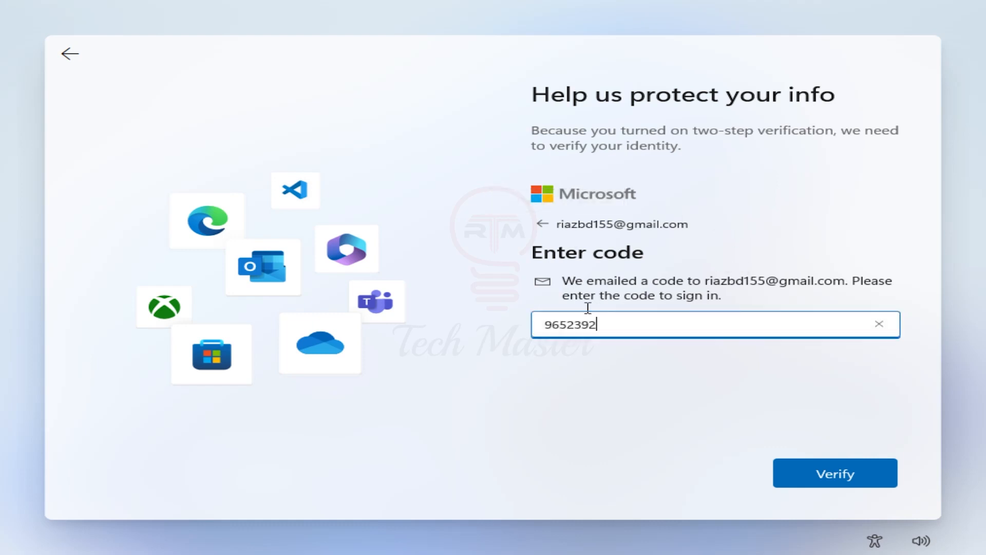
pyautogui.click(842, 480)
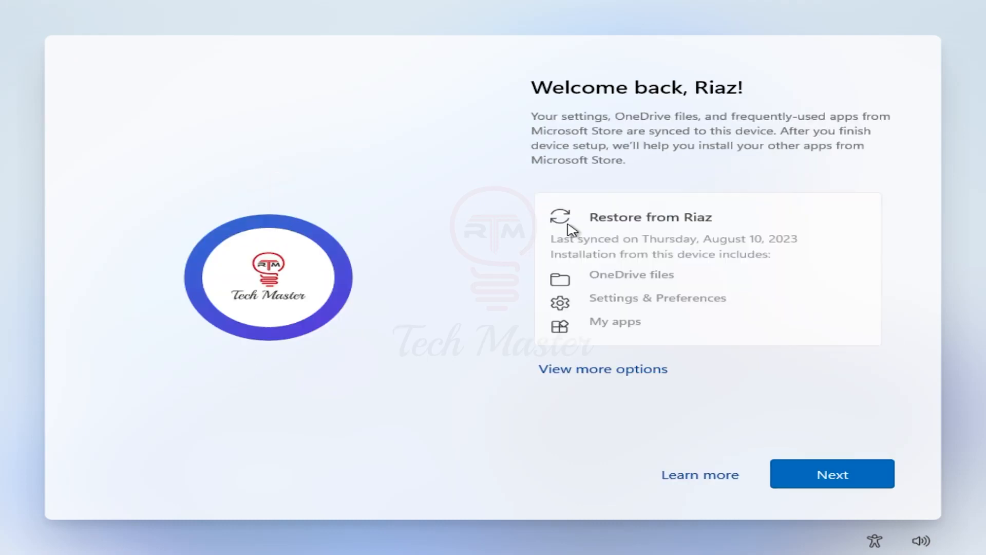
# Step: Restore from the synced device and create a Windows Hello PIN
pyautogui.click(826, 479)
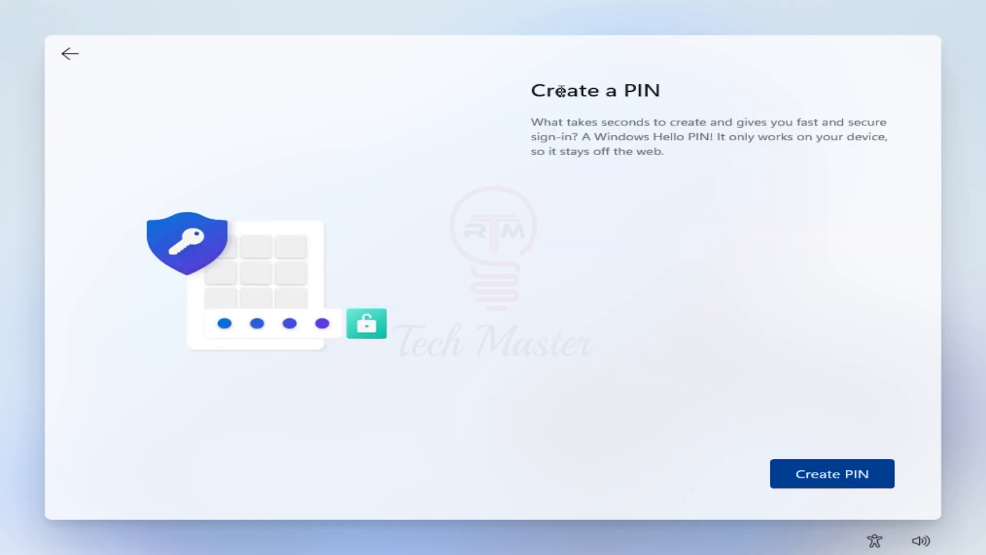
pyautogui.click(832, 474)
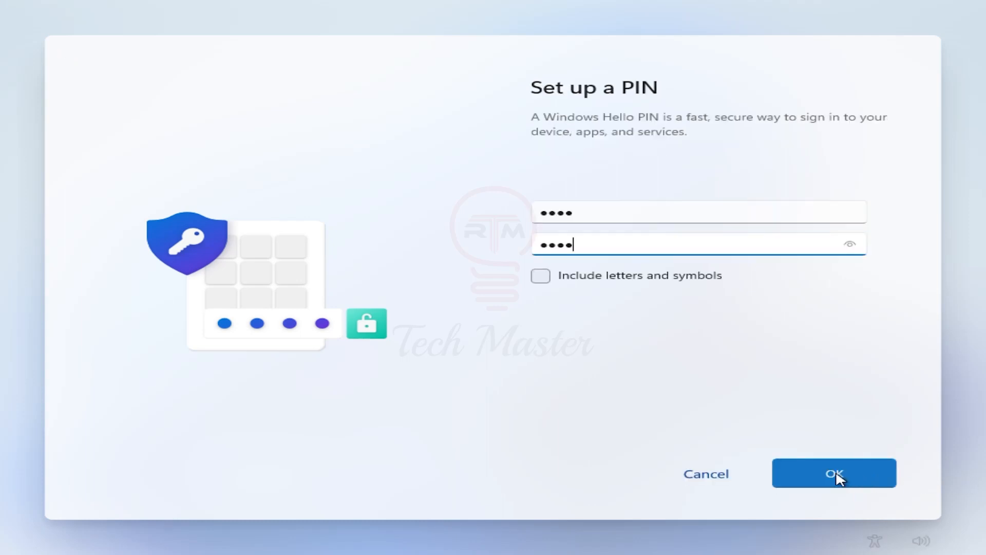
pyautogui.click(837, 475)
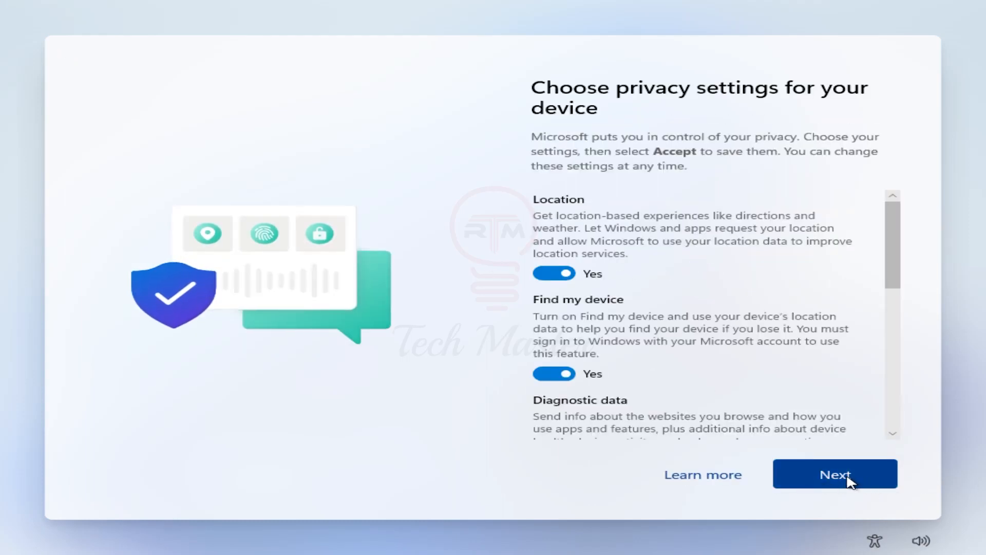
# Step: Accept the privacy settings with all options left on
pyautogui.click(840, 479)
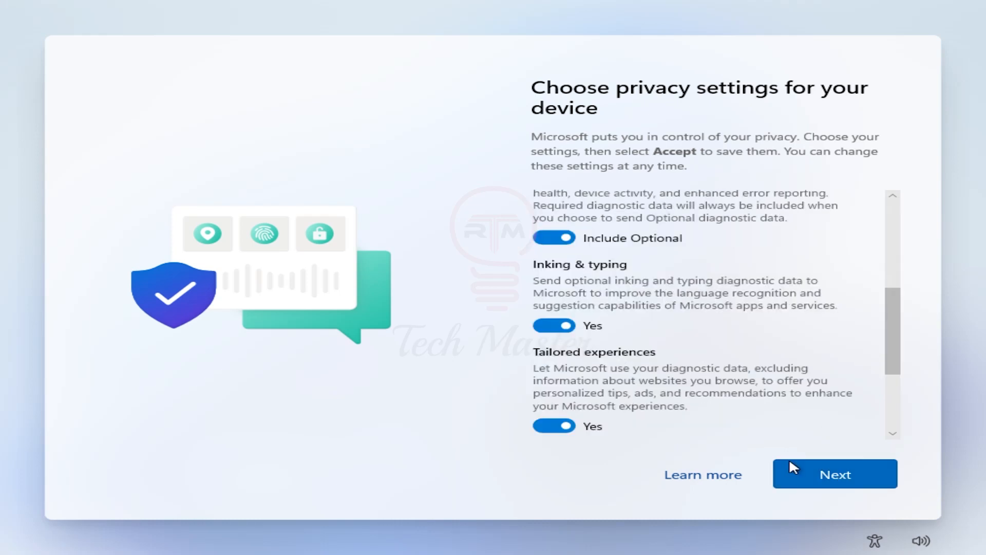
pyautogui.click(839, 486)
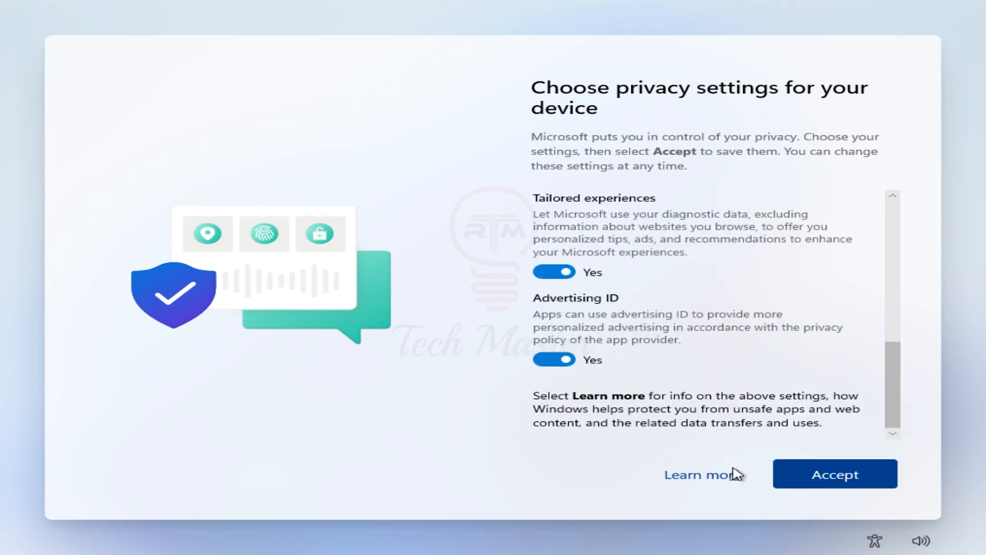
pyautogui.click(843, 483)
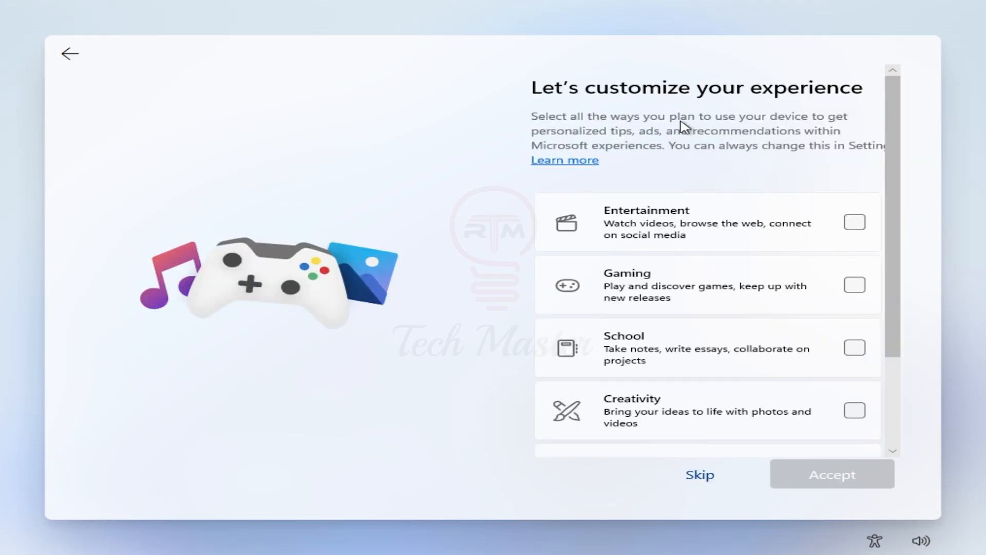
# Step: Leave all usage interests unchecked and skip the customize page
pyautogui.scroll(-3, 749, 406)
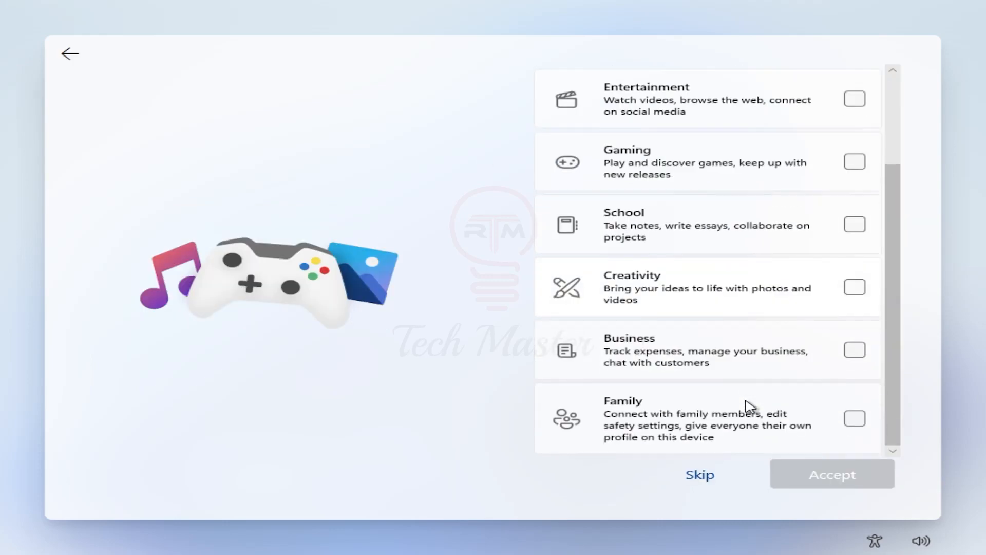
pyautogui.scroll(3, 750, 405)
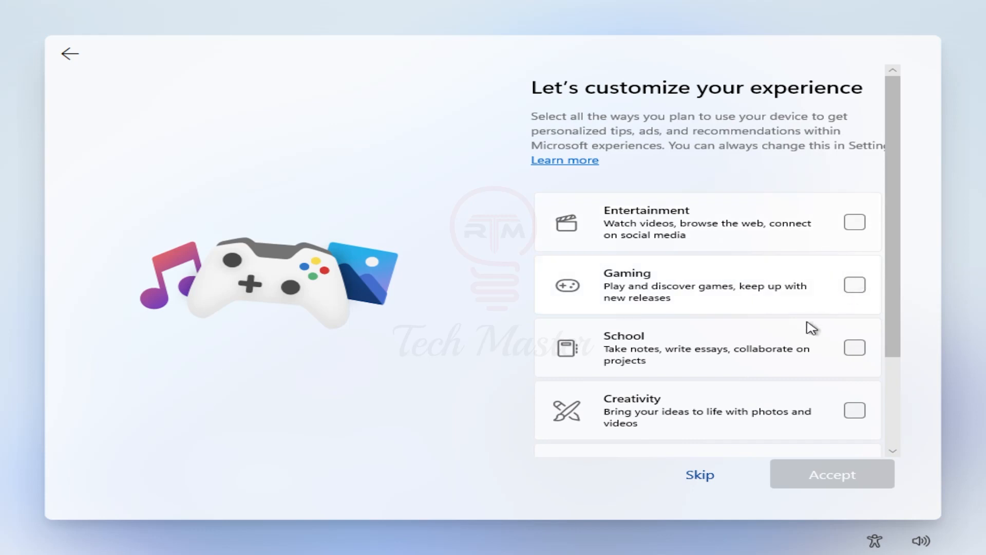
pyautogui.scroll(-3, 868, 421)
pyautogui.scroll(-1, 868, 424)
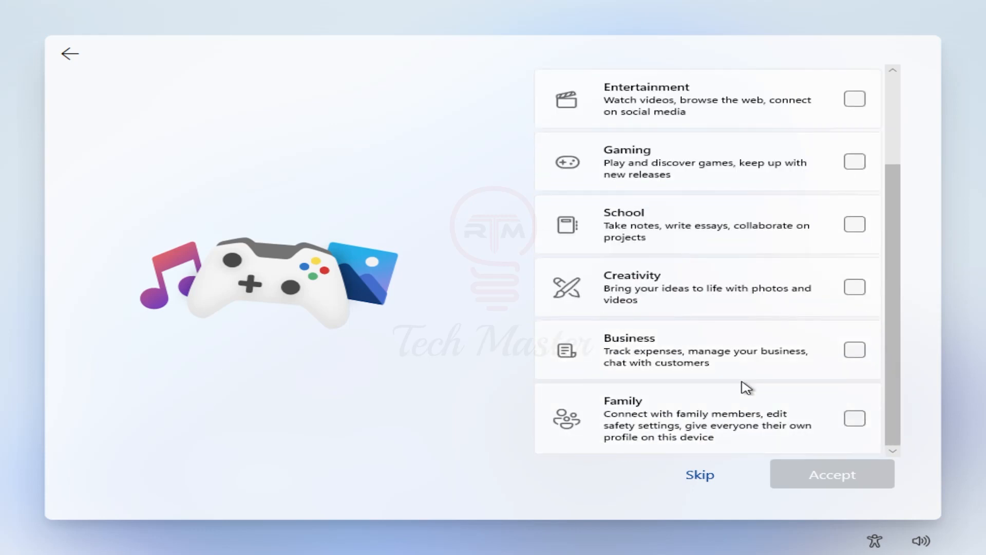
pyautogui.click(701, 475)
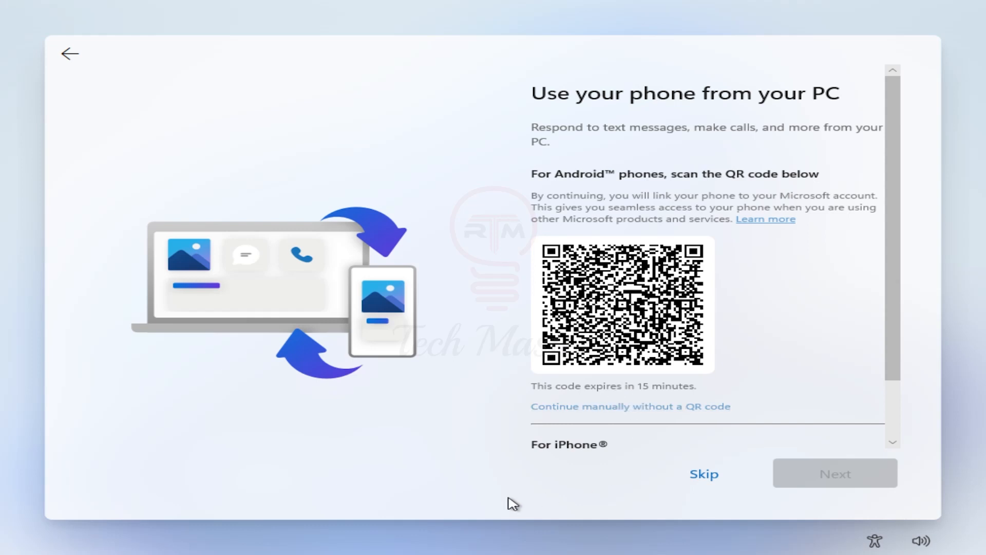
# Step: Skip phone linking, decline the Microsoft 365 trial and 100 GB storage, then close Start
pyautogui.click(705, 475)
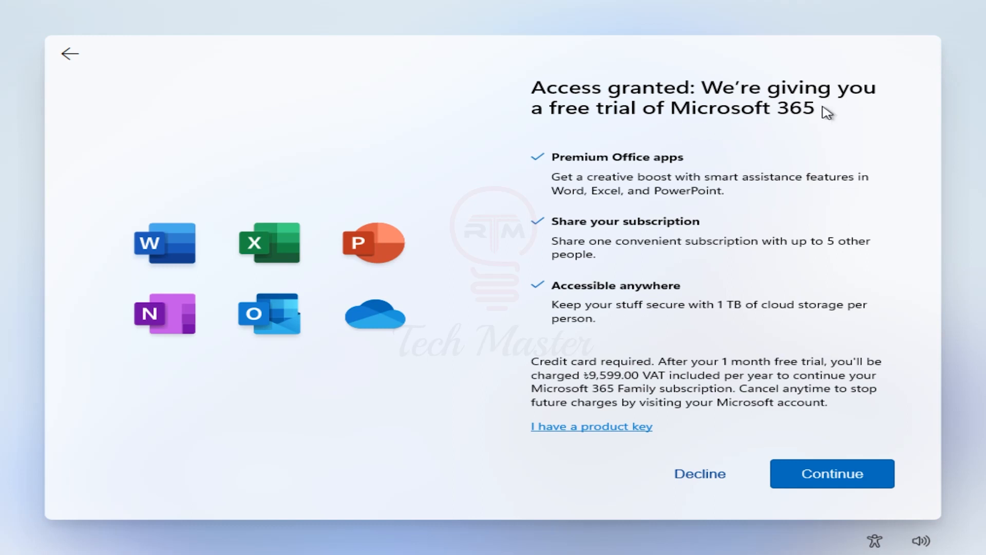
pyautogui.click(703, 477)
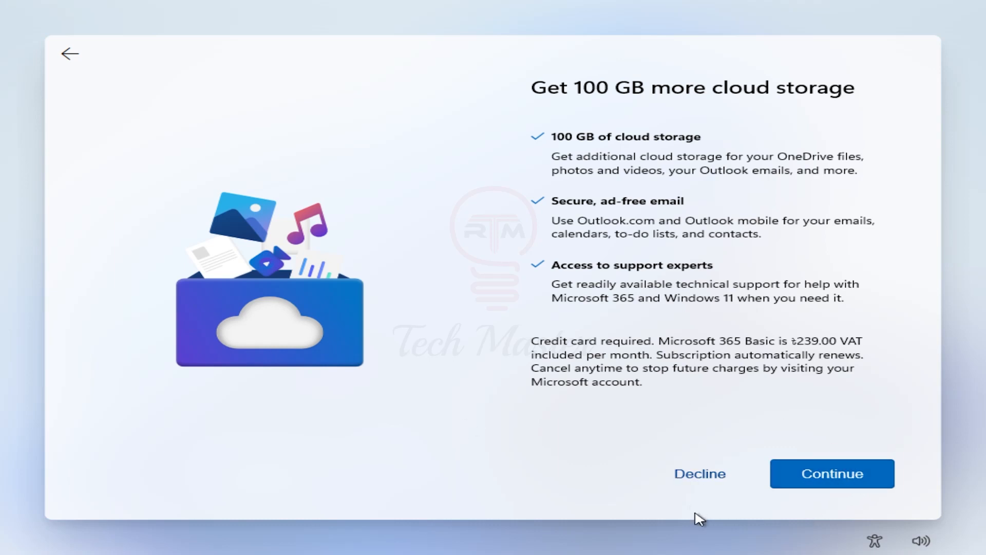
pyautogui.click(709, 477)
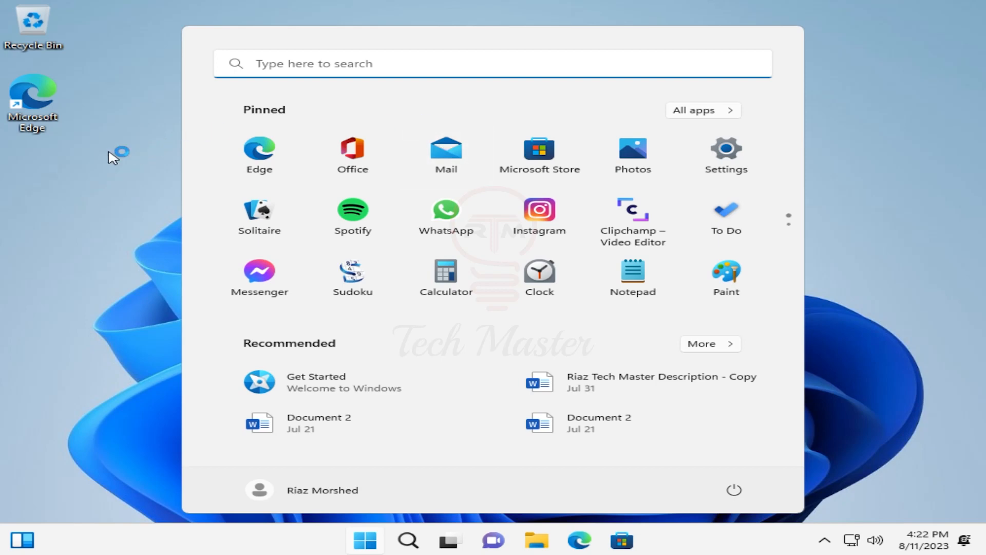
pyautogui.click(859, 153)
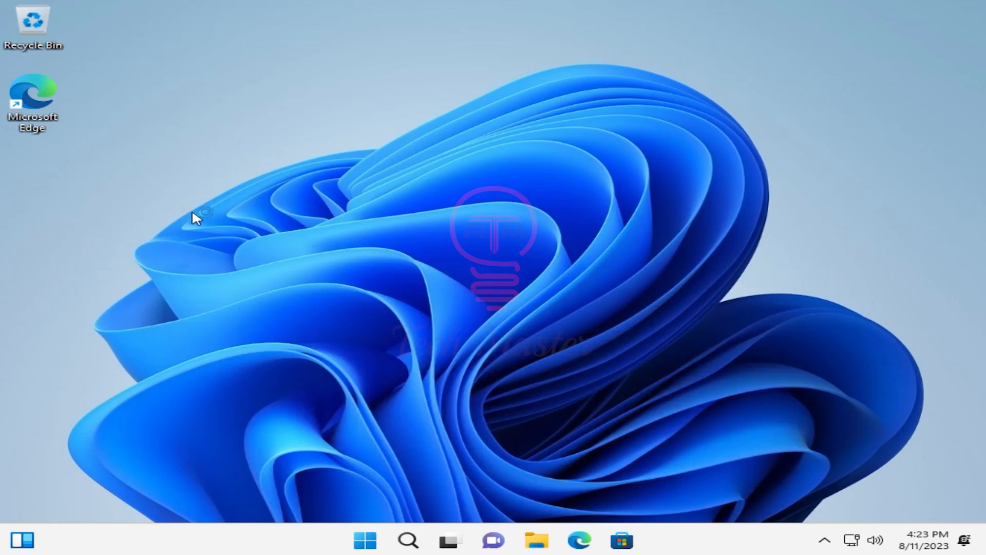